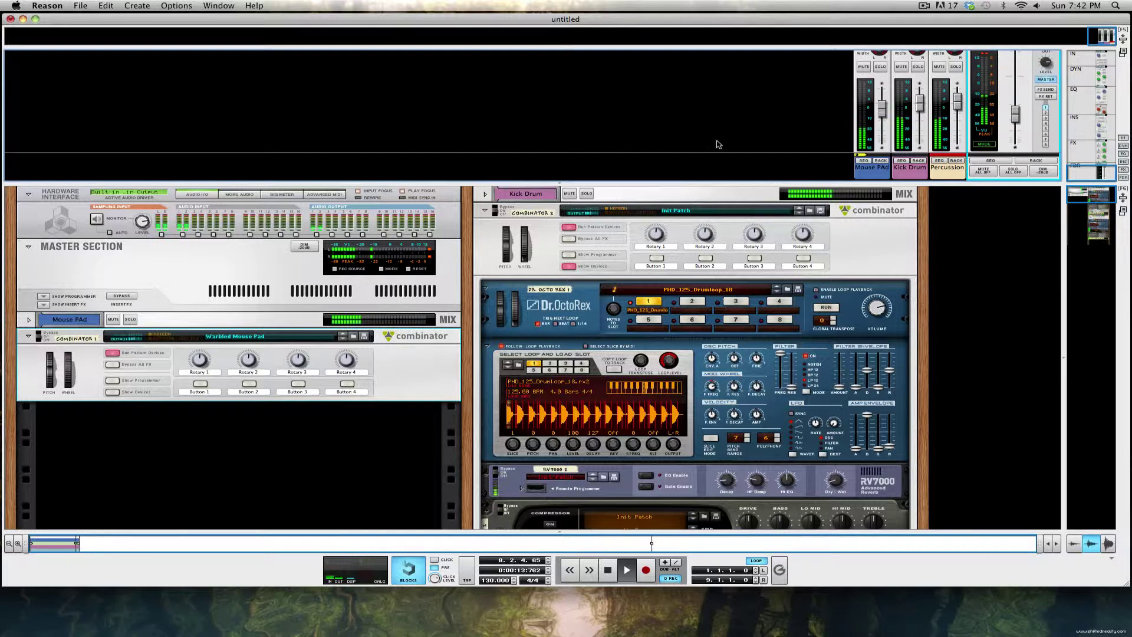
# Raise the master fader until Master Level reads about -18.30 dB
pyautogui.scroll(2, 1028, 103)
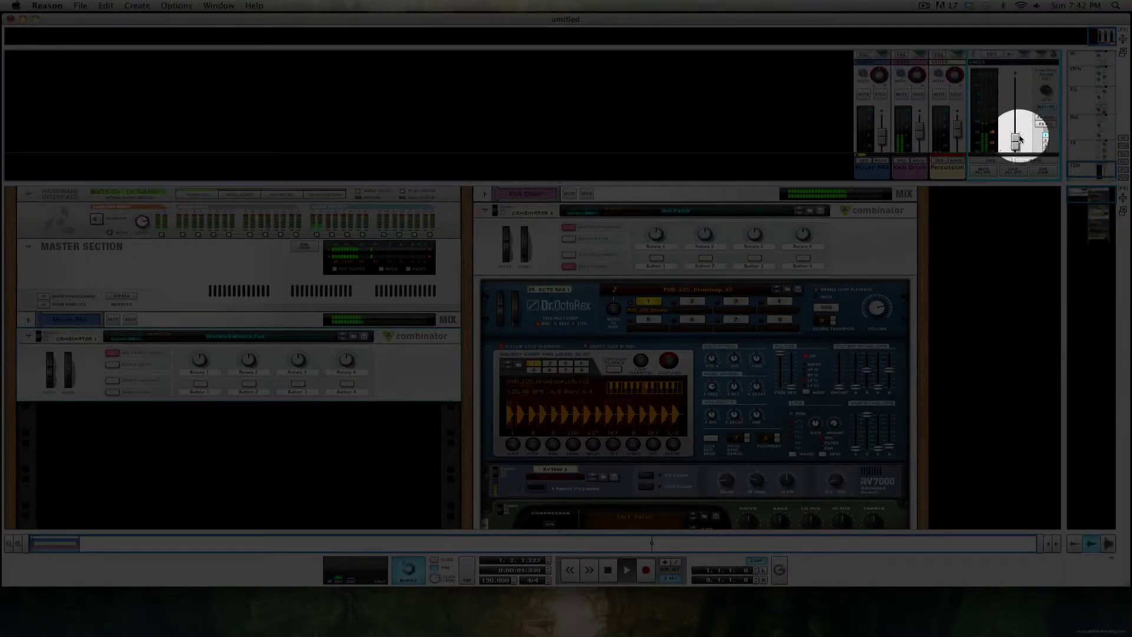
pyautogui.moveTo(1017, 139); pyautogui.dragTo(1022, 108)
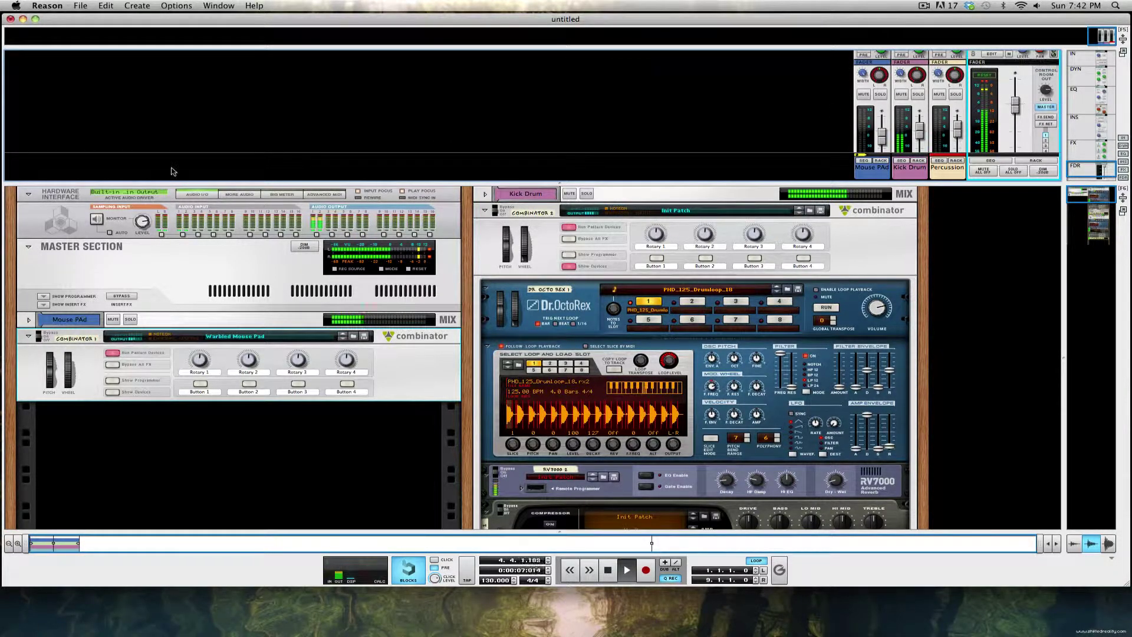
# Show the devices inside the Warbled Mouse Pad Combinator
pyautogui.click(112, 391)
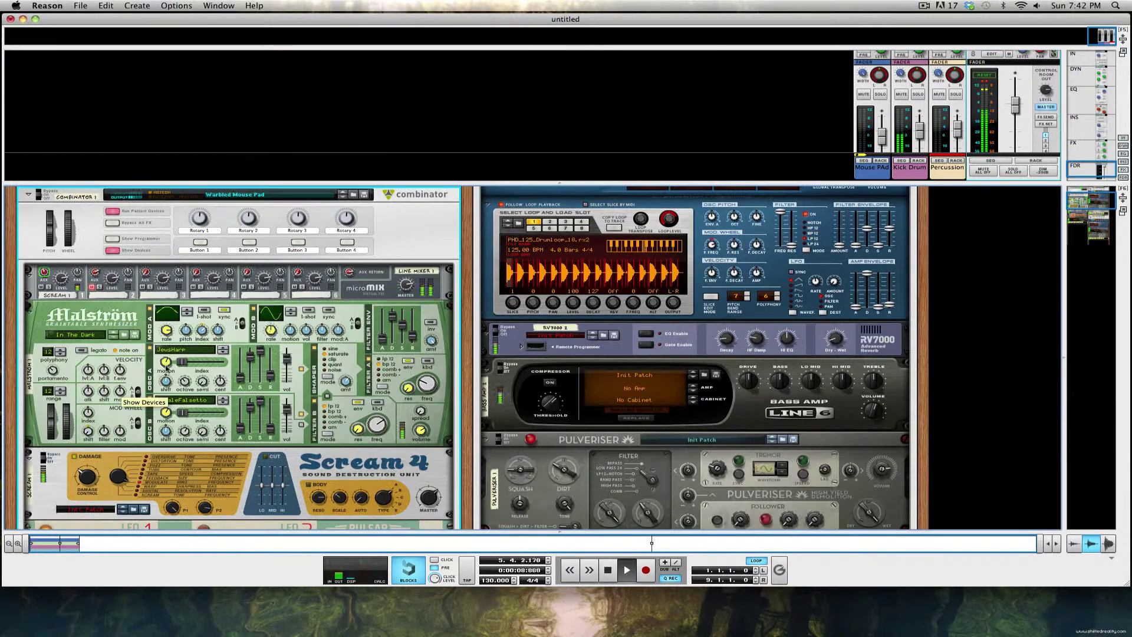
pyautogui.scroll(-3, 208, 305)
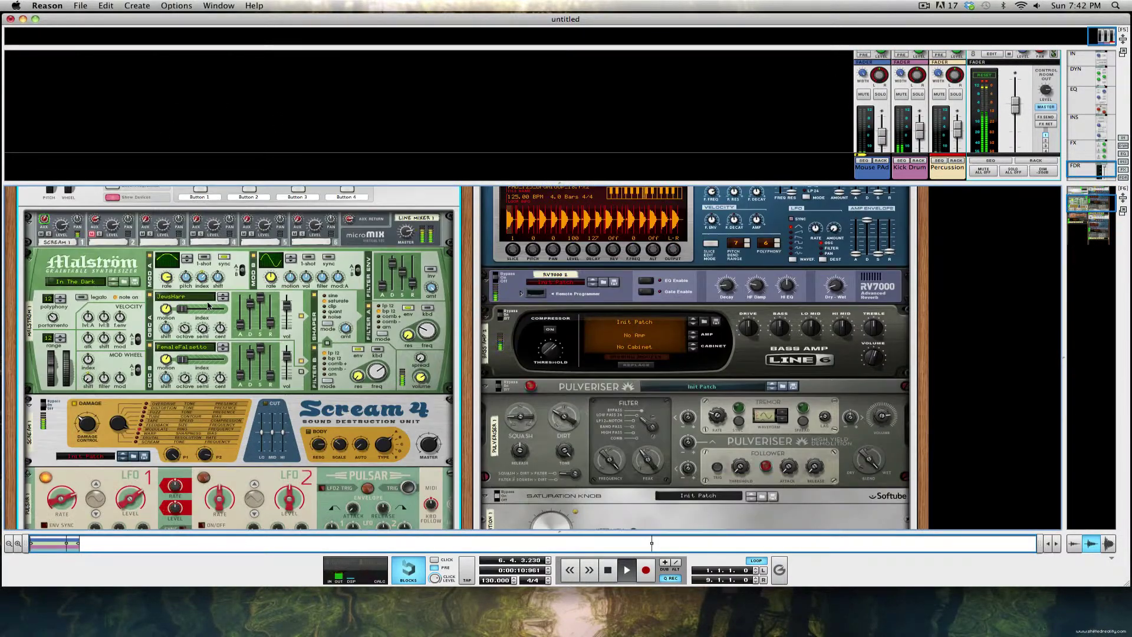
pyautogui.scroll(8, 208, 305)
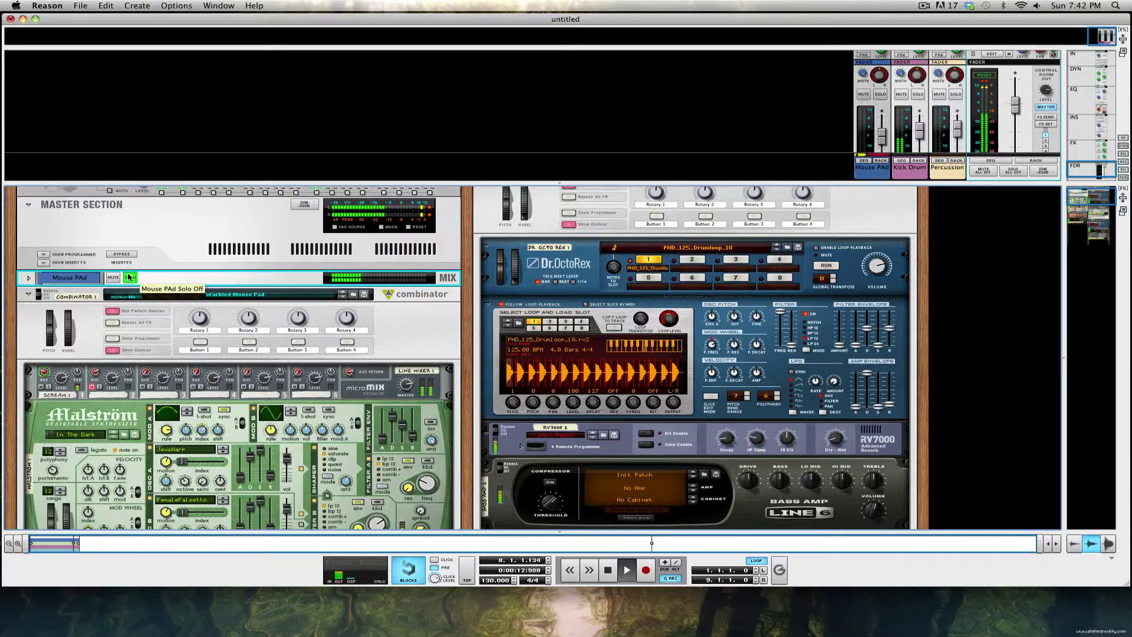
# Collapse the mixer pane, browse the rack, and adjust channel 1's aux send
pyautogui.moveTo(442, 181); pyautogui.dragTo(359, 70)
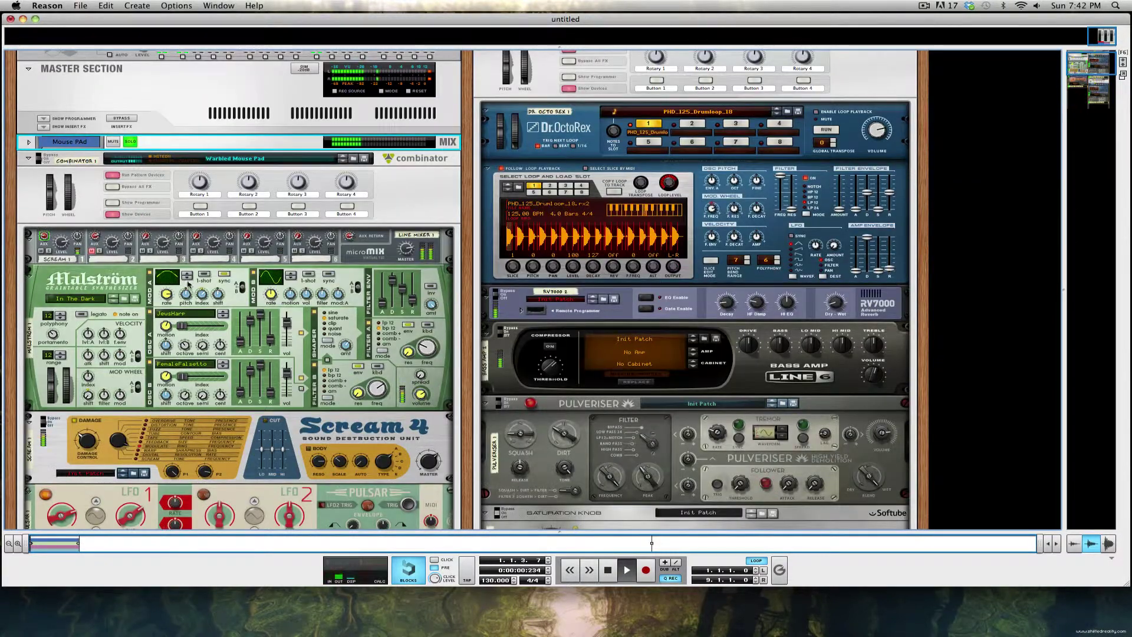
pyautogui.scroll(-3, 206, 288)
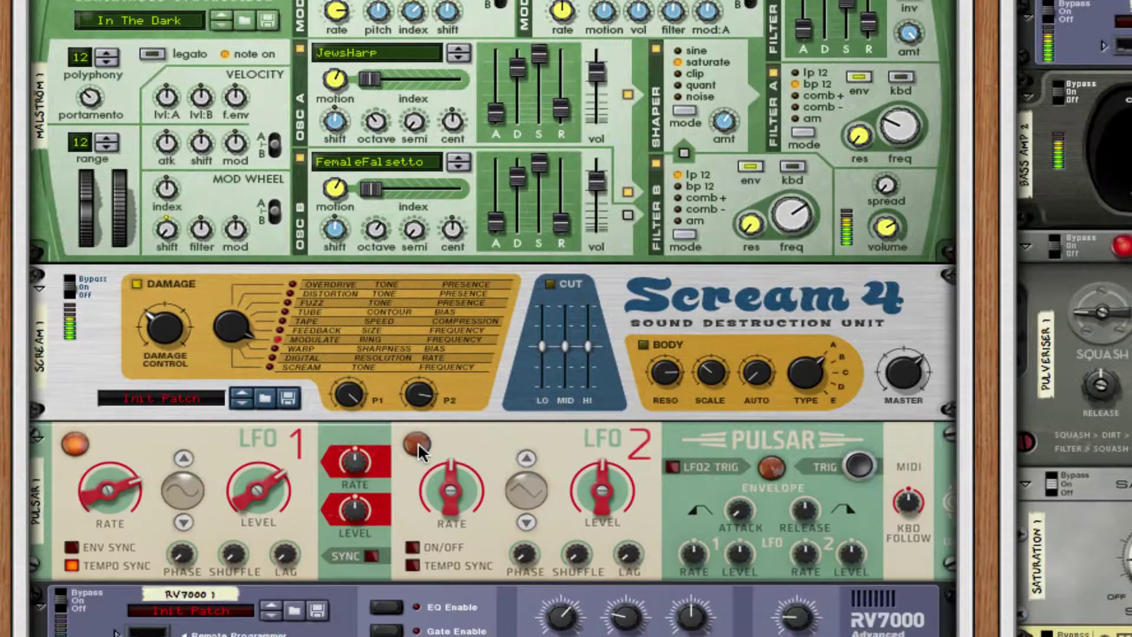
pyautogui.scroll(-3, 419, 443)
pyautogui.scroll(-5, 557, 462)
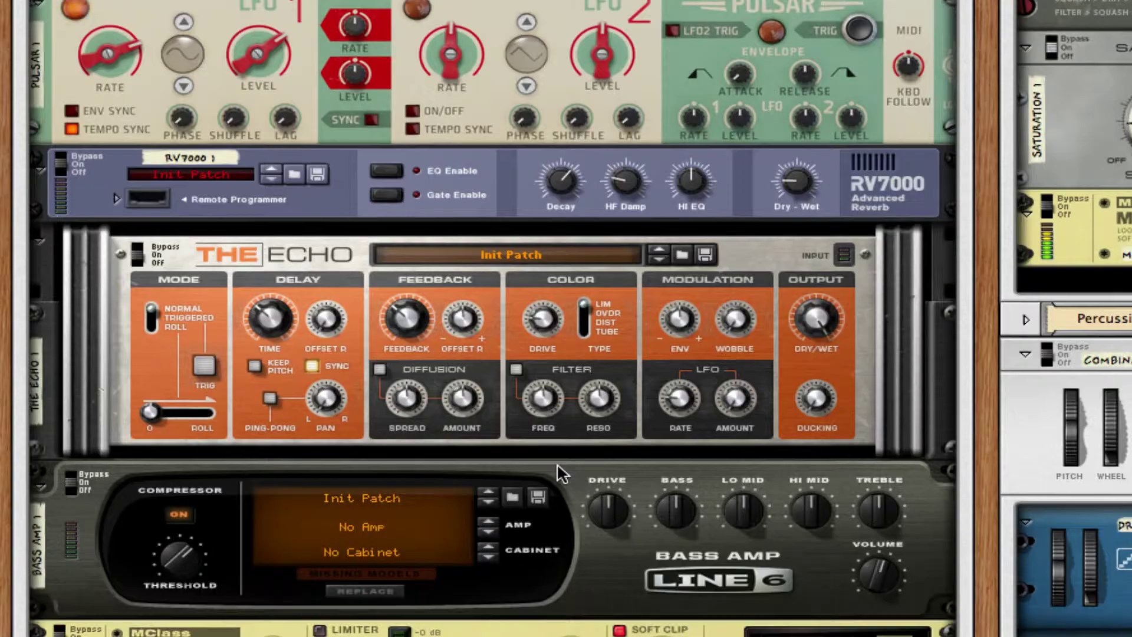
pyautogui.scroll(-2, 557, 462)
pyautogui.scroll(3, 557, 464)
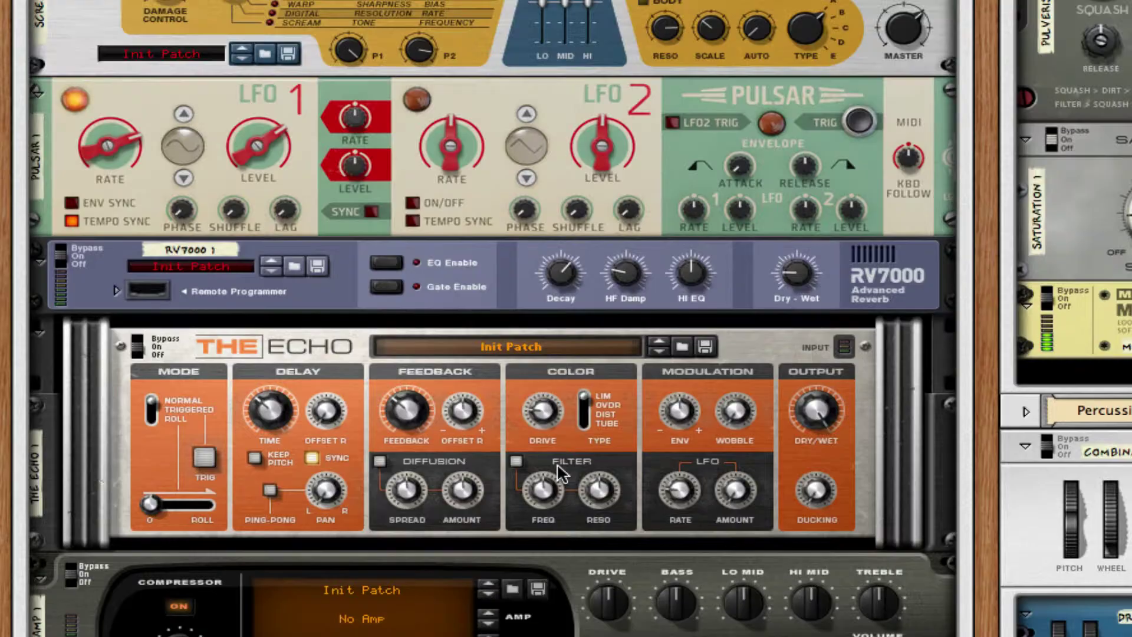
pyautogui.scroll(8, 557, 464)
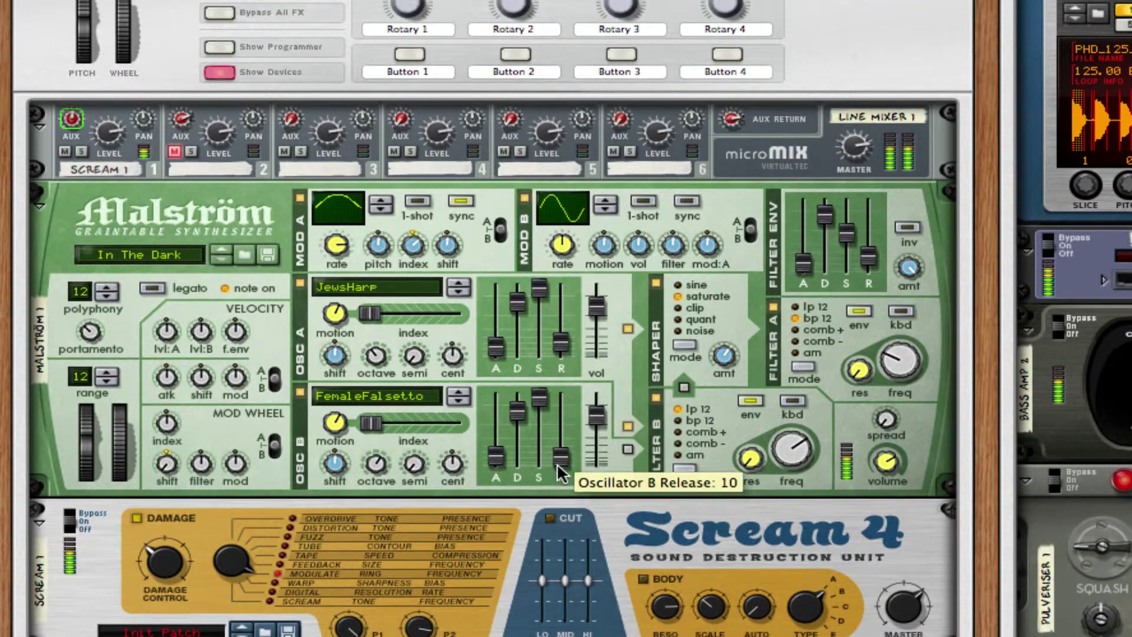
pyautogui.scroll(3, 557, 466)
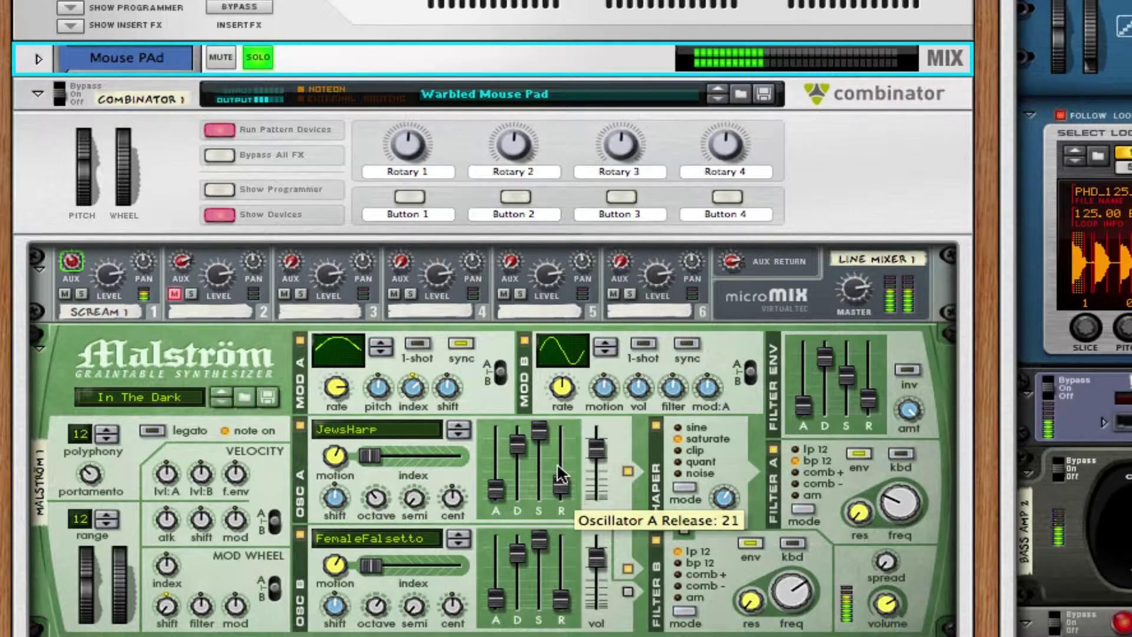
pyautogui.scroll(3, 558, 470)
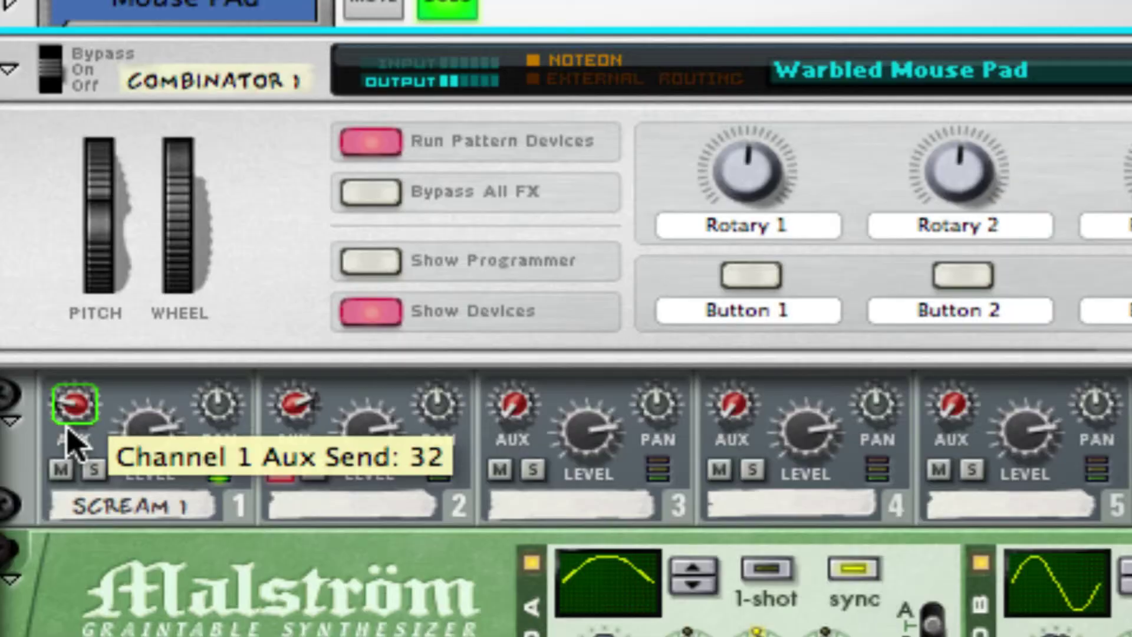
pyautogui.moveTo(67, 433); pyautogui.dragTo(84, 455)
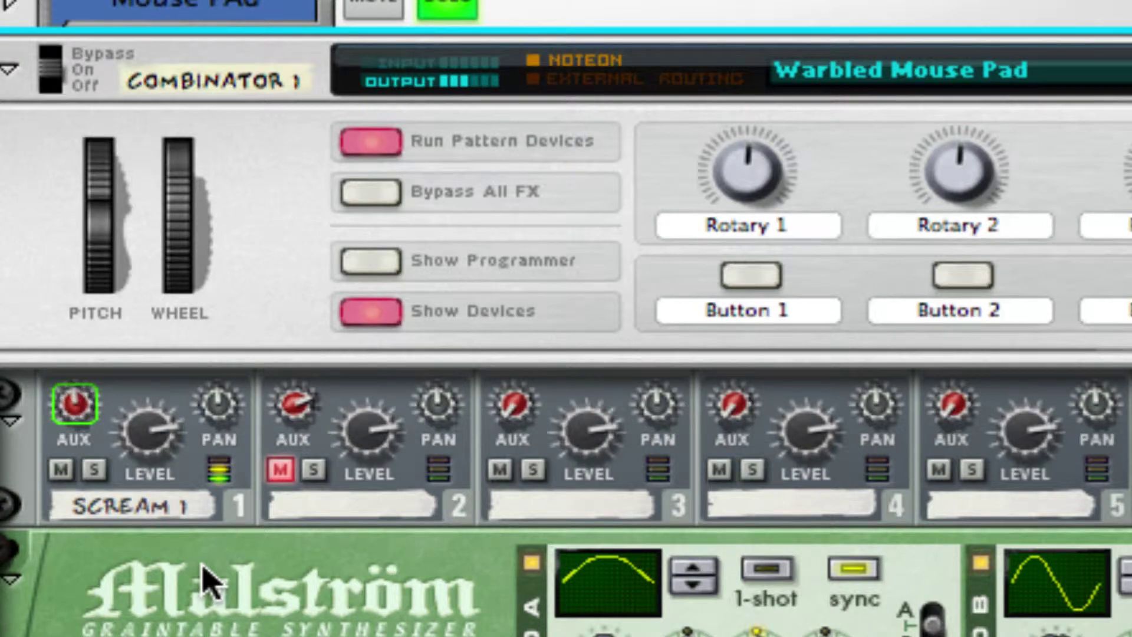
# Stop the project's playback
pyautogui.press('space')
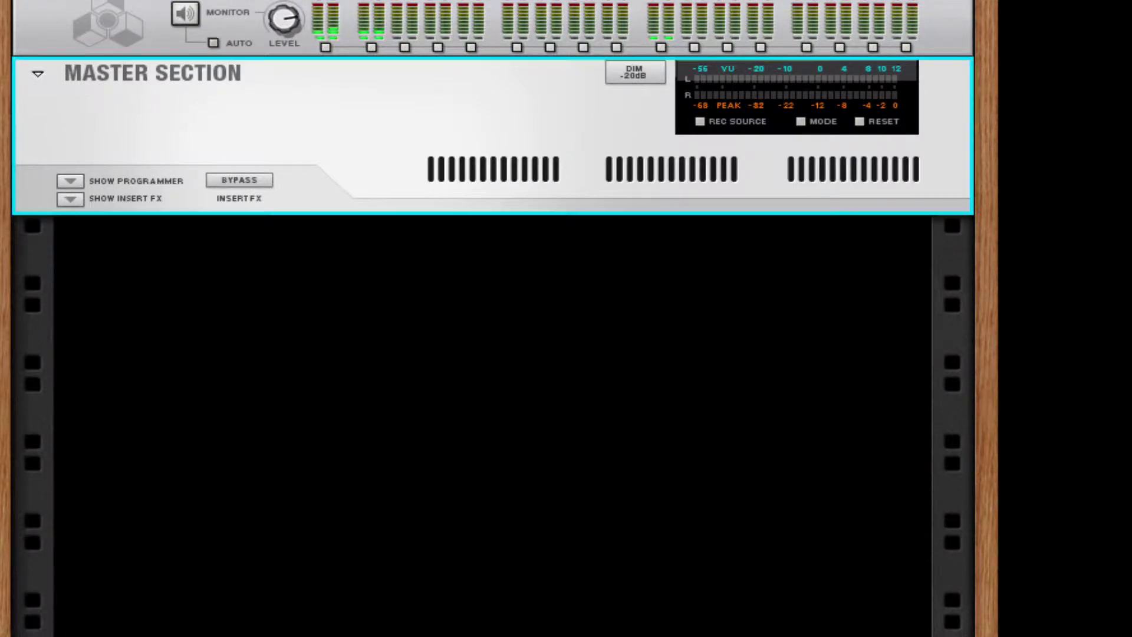
# Add a new Combinator from Utilities to the empty rack
pyautogui.rightClick(510, 411)
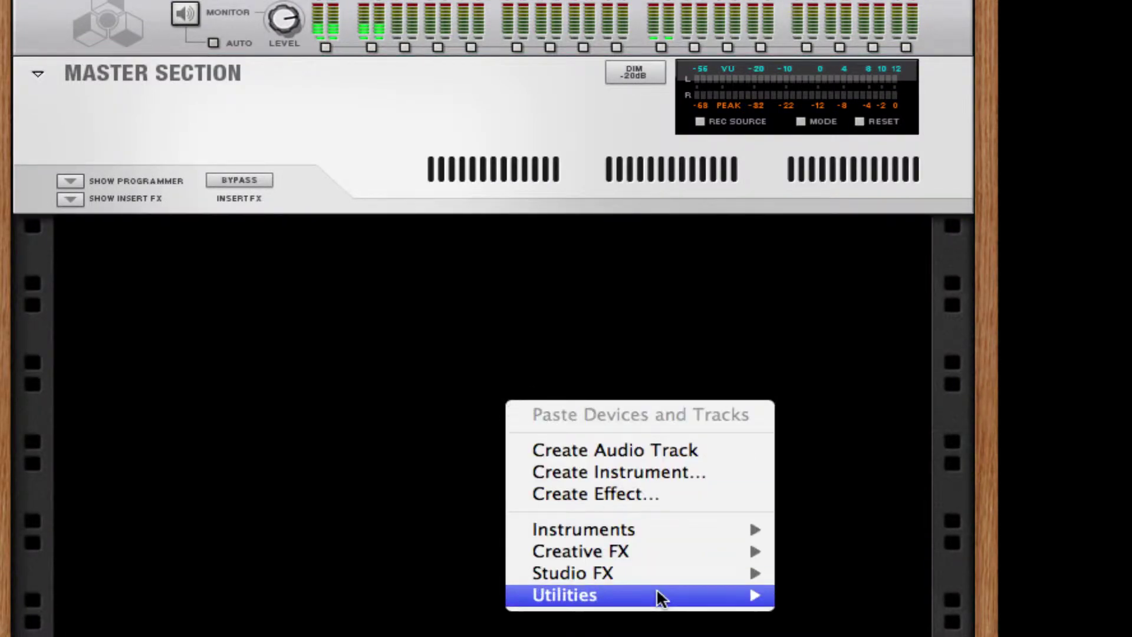
pyautogui.moveTo(656, 594)
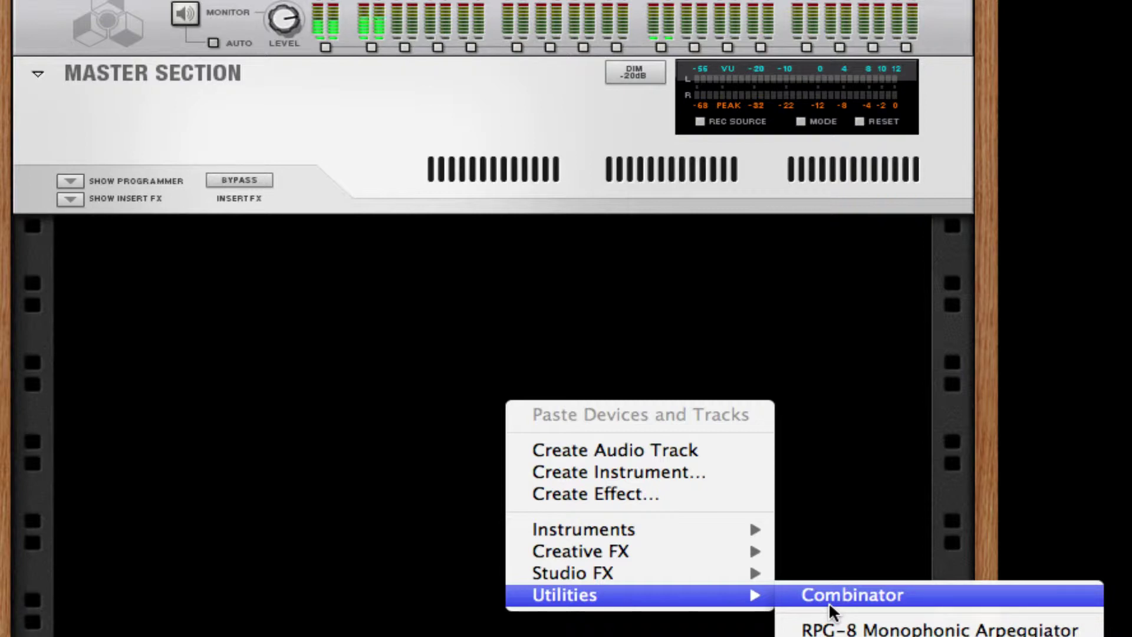
pyautogui.click(827, 601)
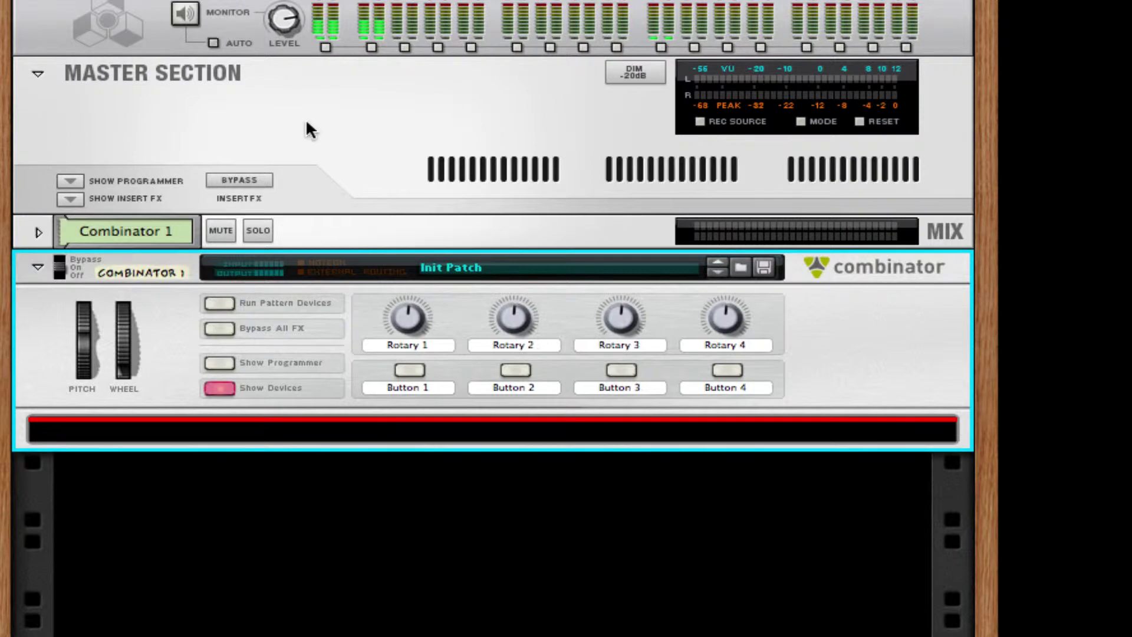
# Place a Malström Graintable Synthesizer inside the Combinator
pyautogui.rightClick(294, 423)
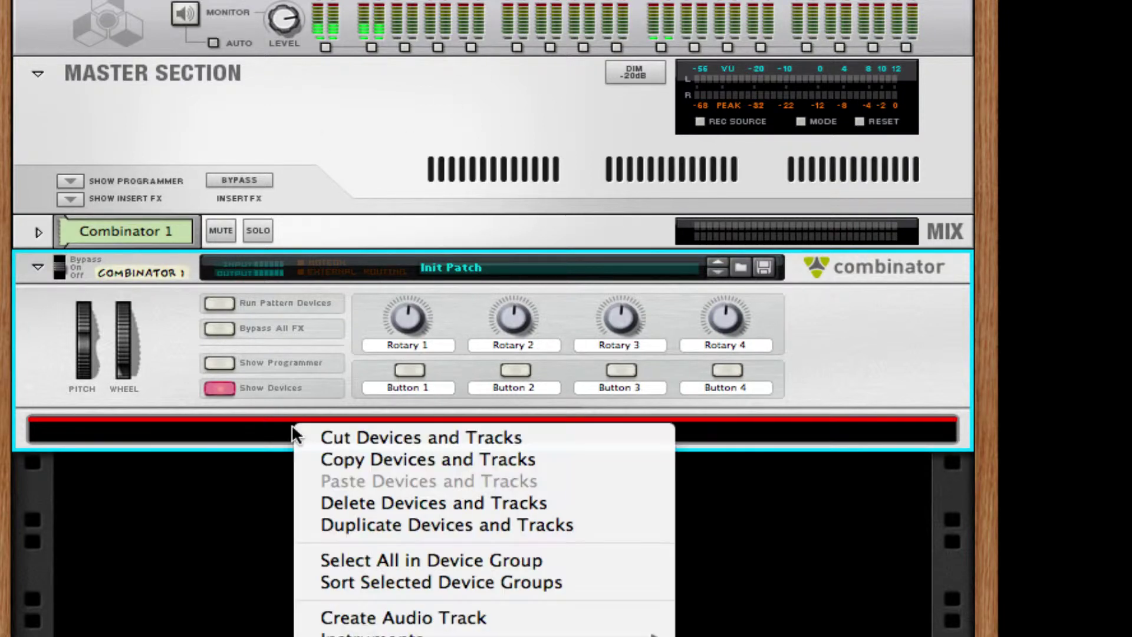
pyautogui.moveTo(594, 635)
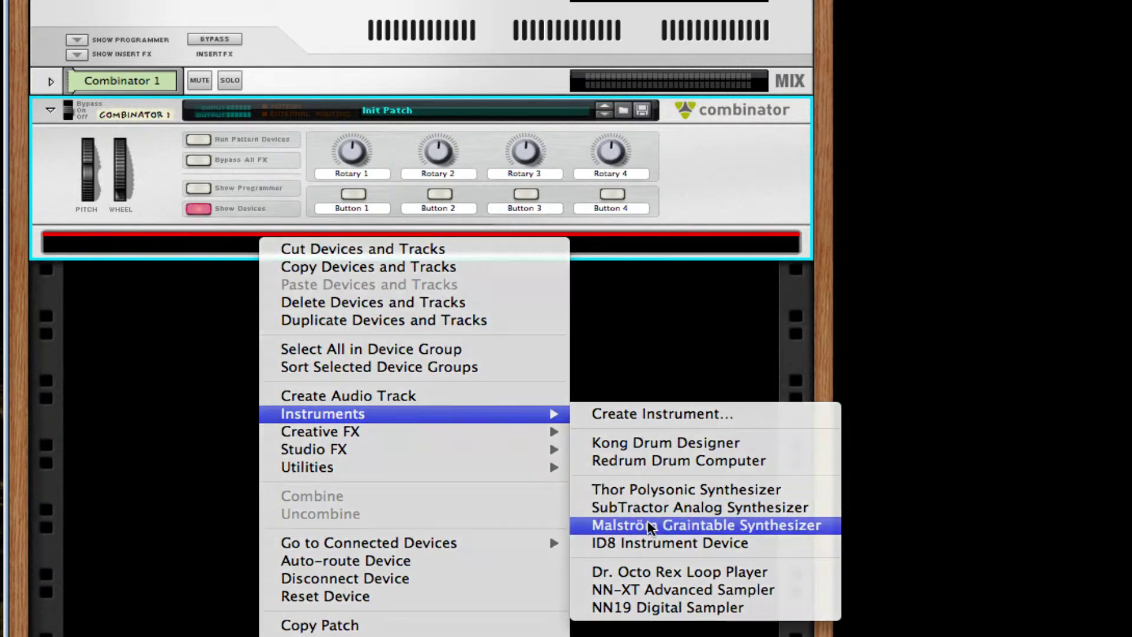
pyautogui.click(648, 523)
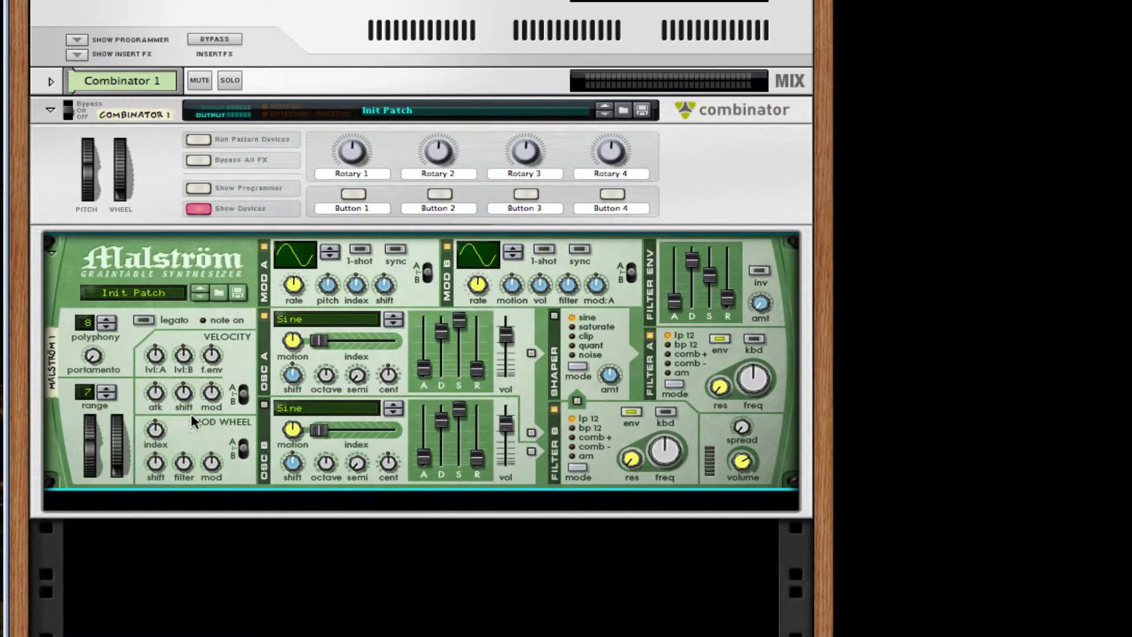
pyautogui.rightClick(237, 336)
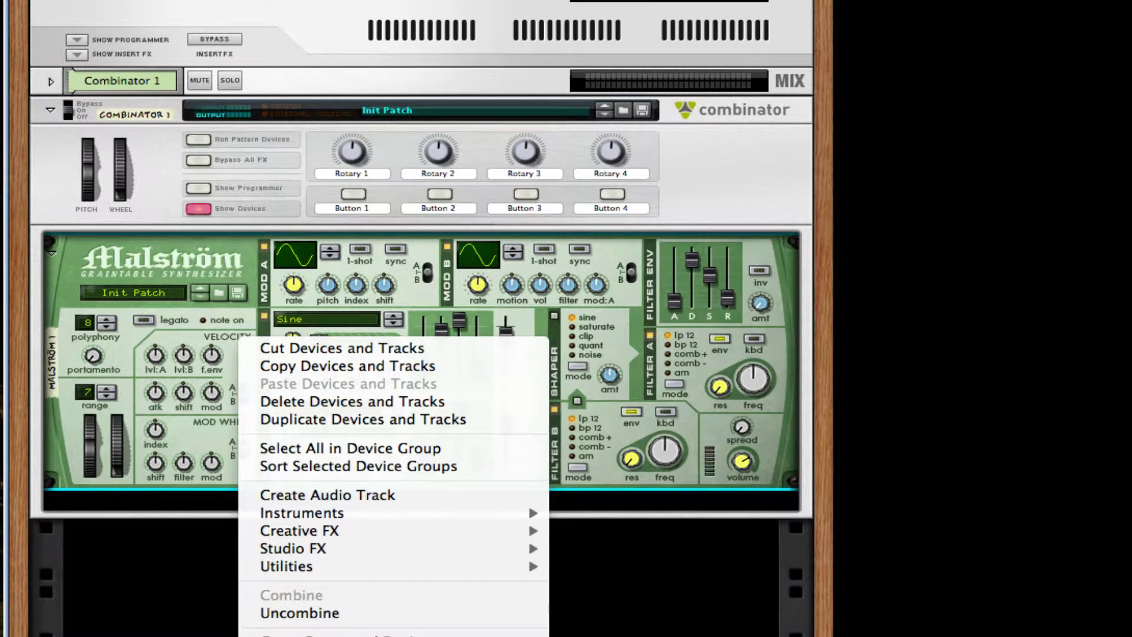
pyautogui.press('Escape')
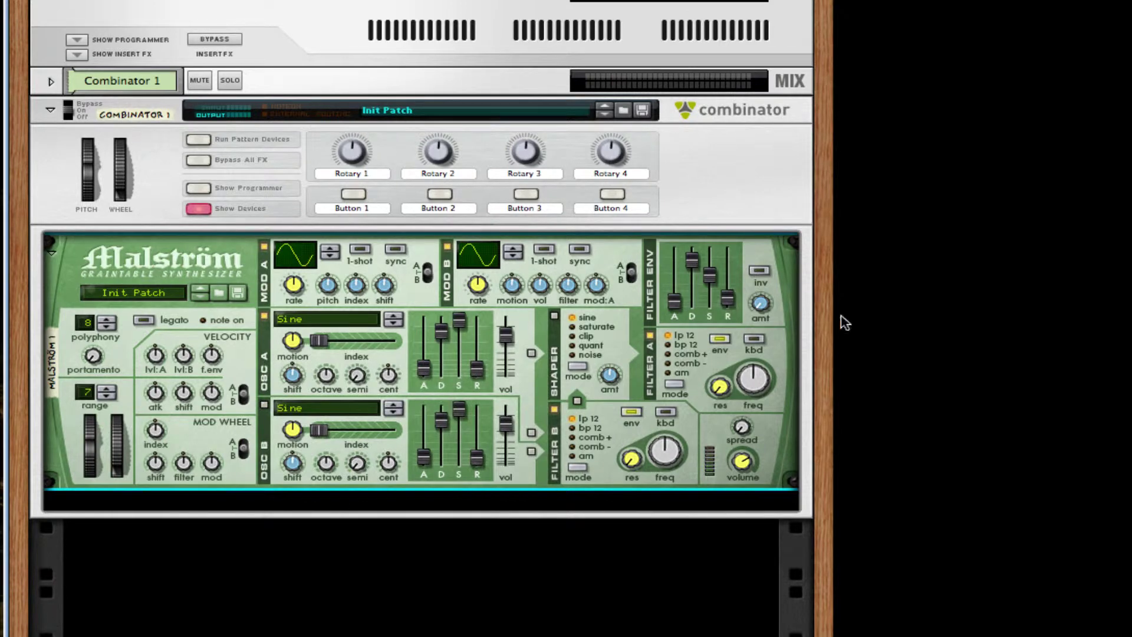
# Set Malström polyphony to 12, tweak portamento, and set pitch-bend range to 12
pyautogui.click(108, 321)
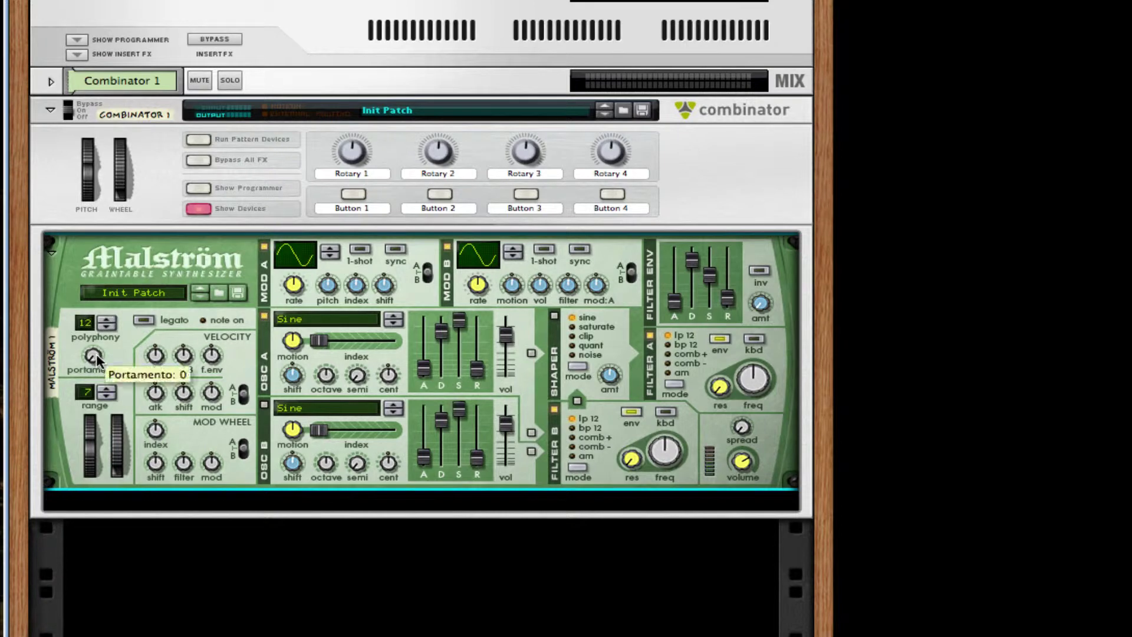
pyautogui.moveTo(93, 355); pyautogui.dragTo(100, 334)
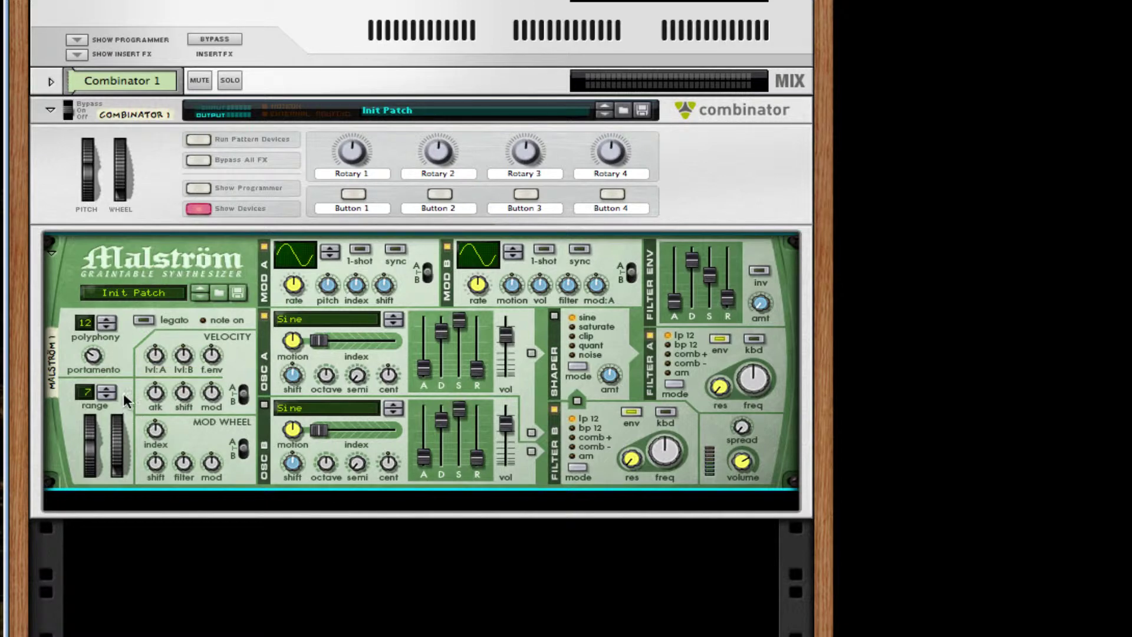
pyautogui.click(107, 388)
pyautogui.click(106, 389)
pyautogui.click(107, 389)
# Give oscillator A the JewsHarp wavetable with slightly more motion
pyautogui.click(327, 321)
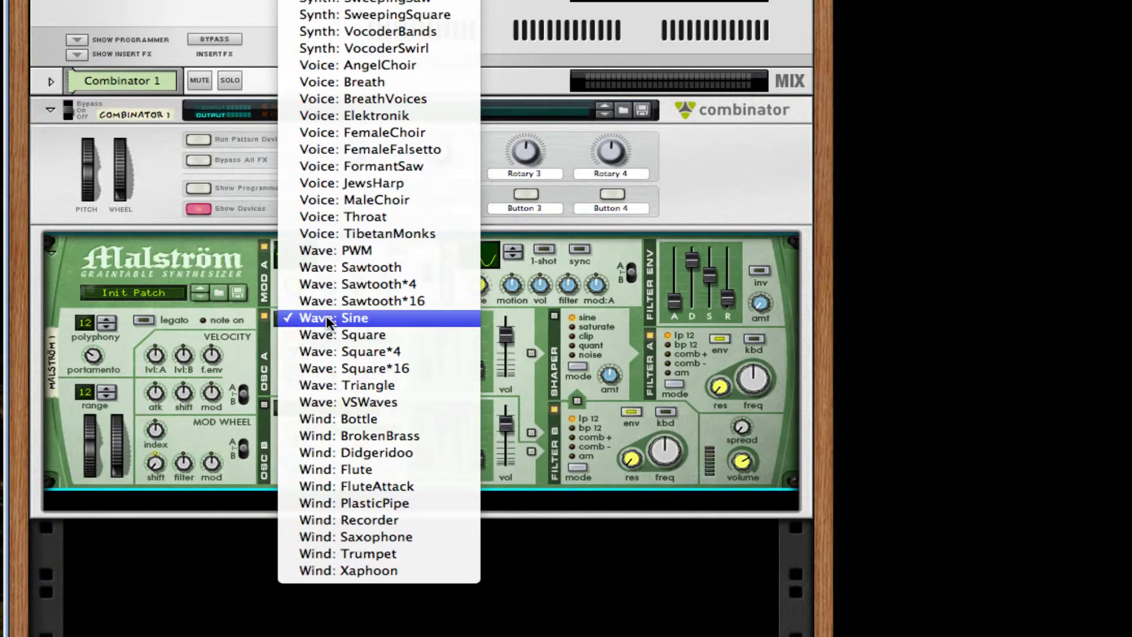
pyautogui.click(426, 184)
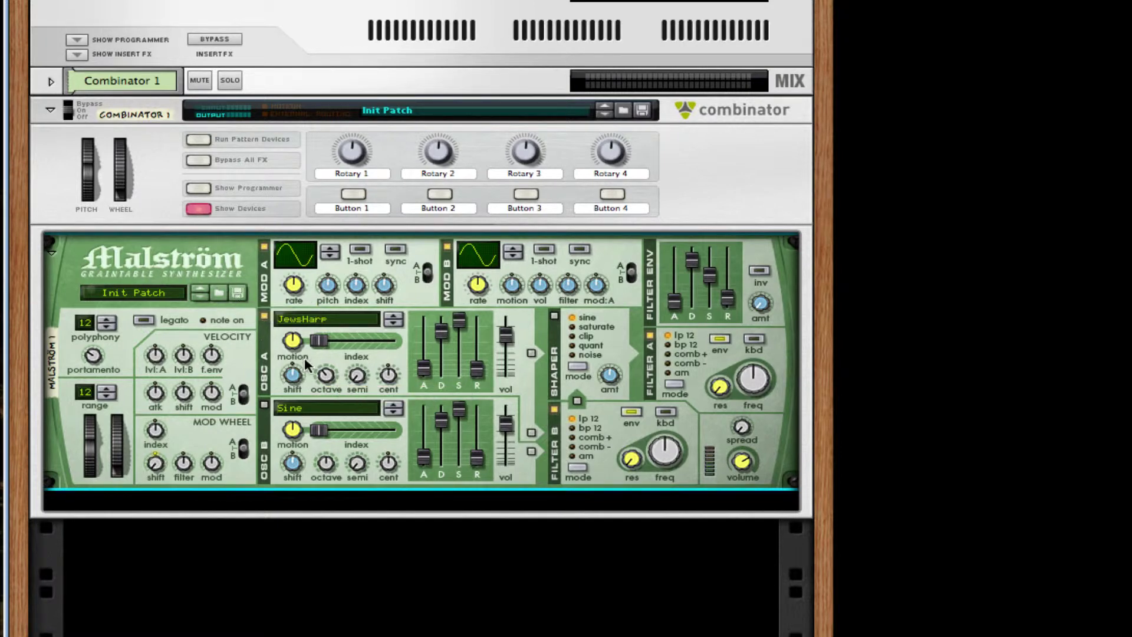
pyautogui.moveTo(290, 340); pyautogui.dragTo(291, 338)
# Enable oscillator B with the FemaleFalsetto wavetable, raised one octave to 5
pyautogui.click(265, 405)
pyautogui.click(329, 407)
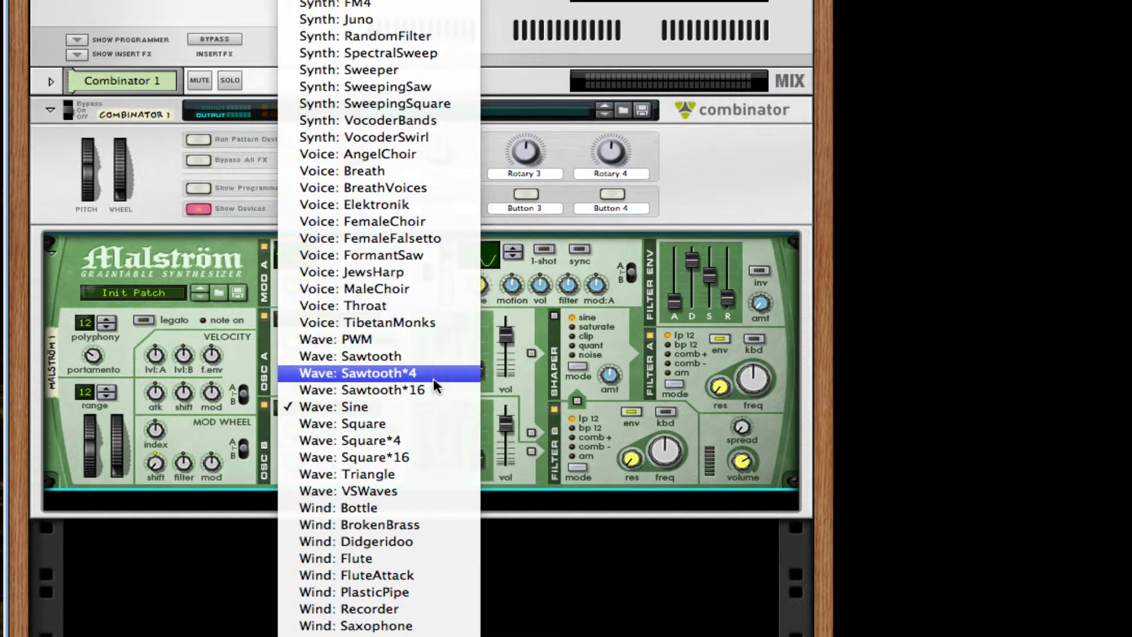
pyautogui.scroll(10, 435, 386)
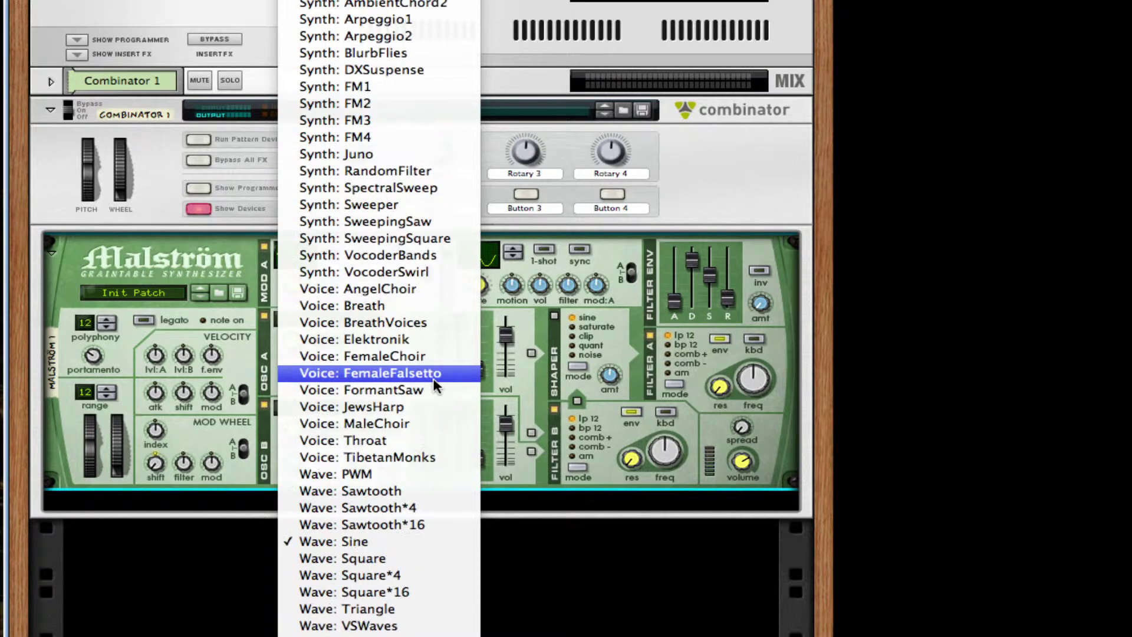
pyautogui.scroll(10, 435, 386)
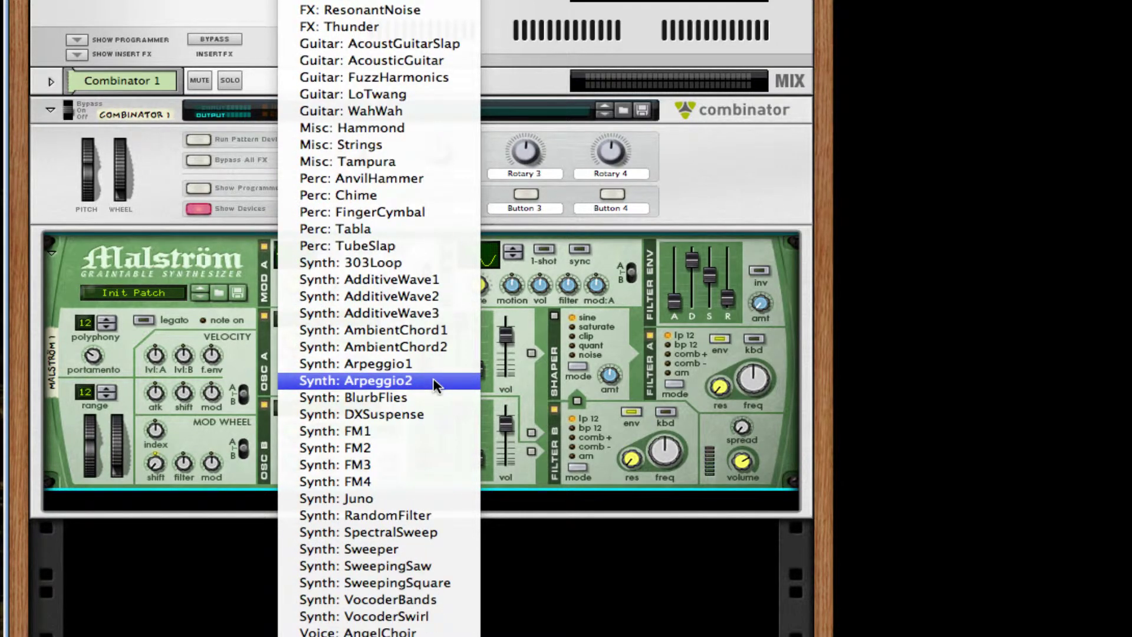
pyautogui.scroll(-5, 435, 386)
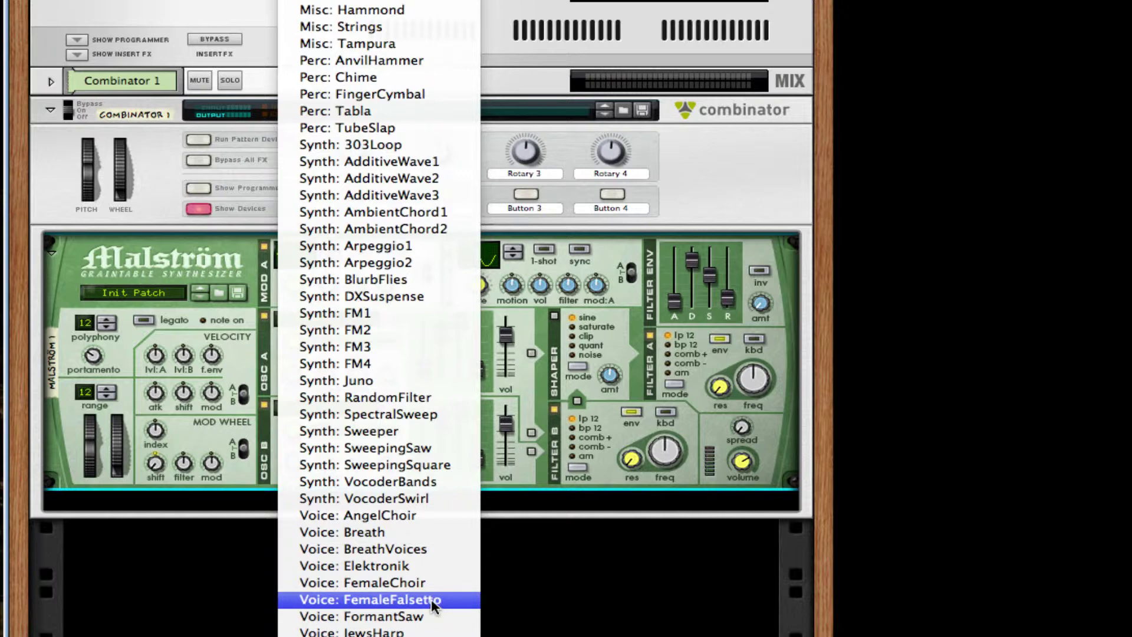
pyautogui.click(434, 600)
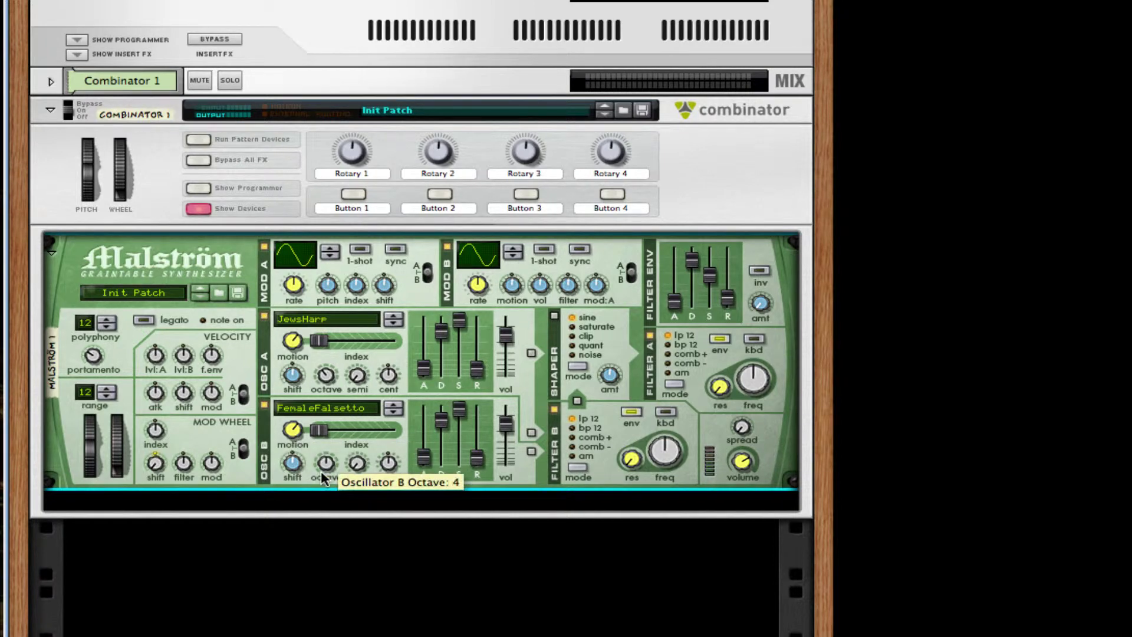
pyautogui.moveTo(322, 467); pyautogui.dragTo(324, 462)
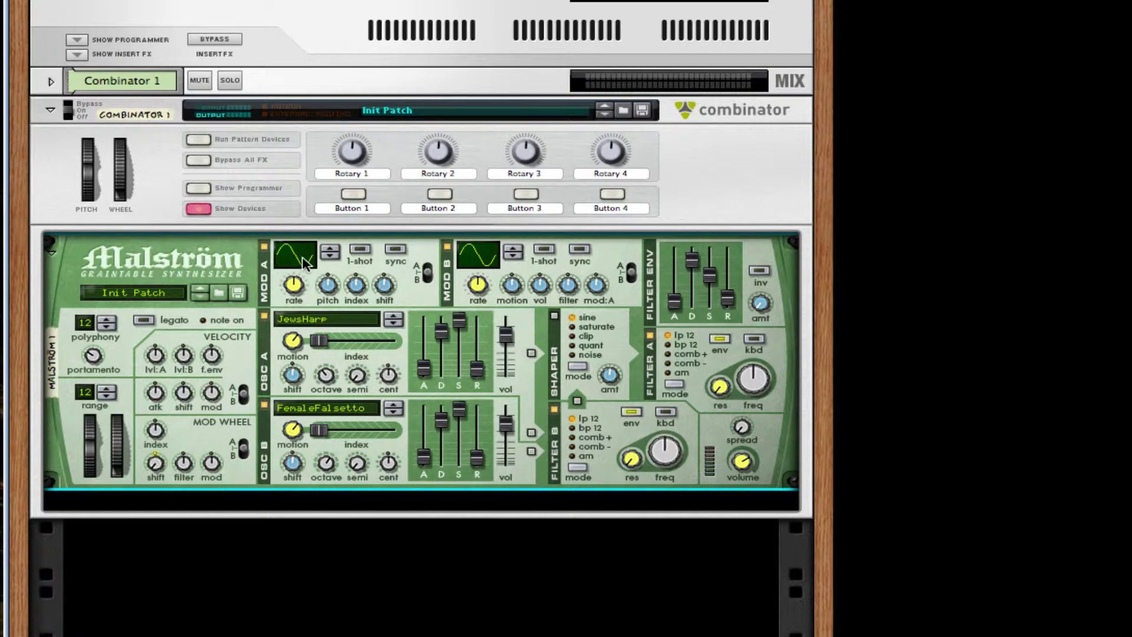
# Make Mod A a faster, tempo-synced ramp that modulates the wavetable index
pyautogui.moveTo(304, 259); pyautogui.dragTo(320, 226)
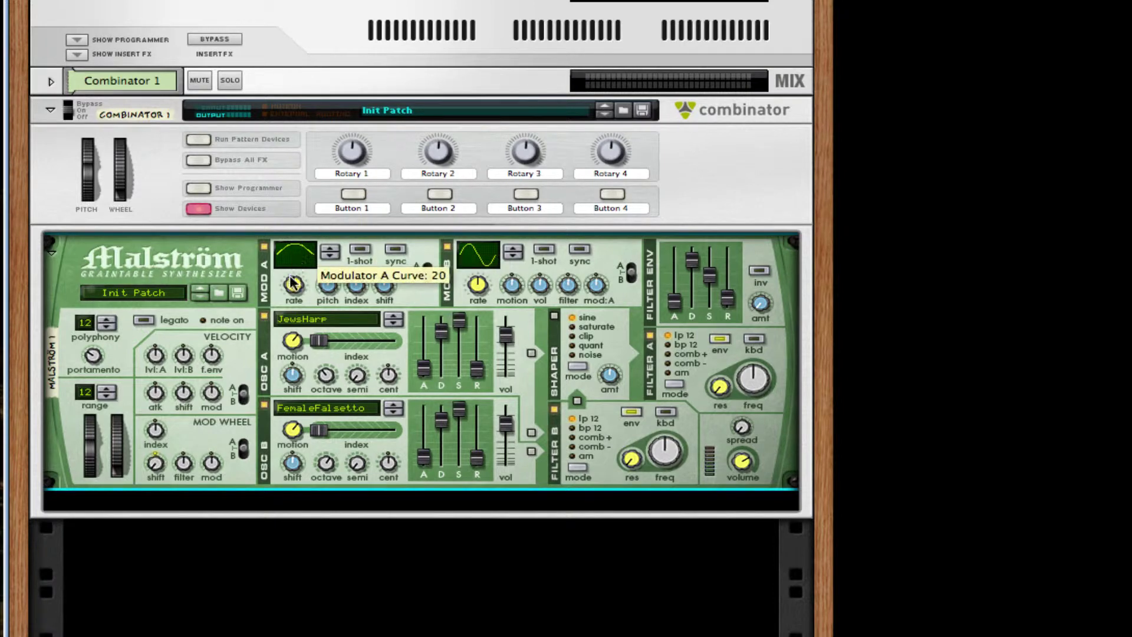
pyautogui.moveTo(292, 283); pyautogui.dragTo(289, 266)
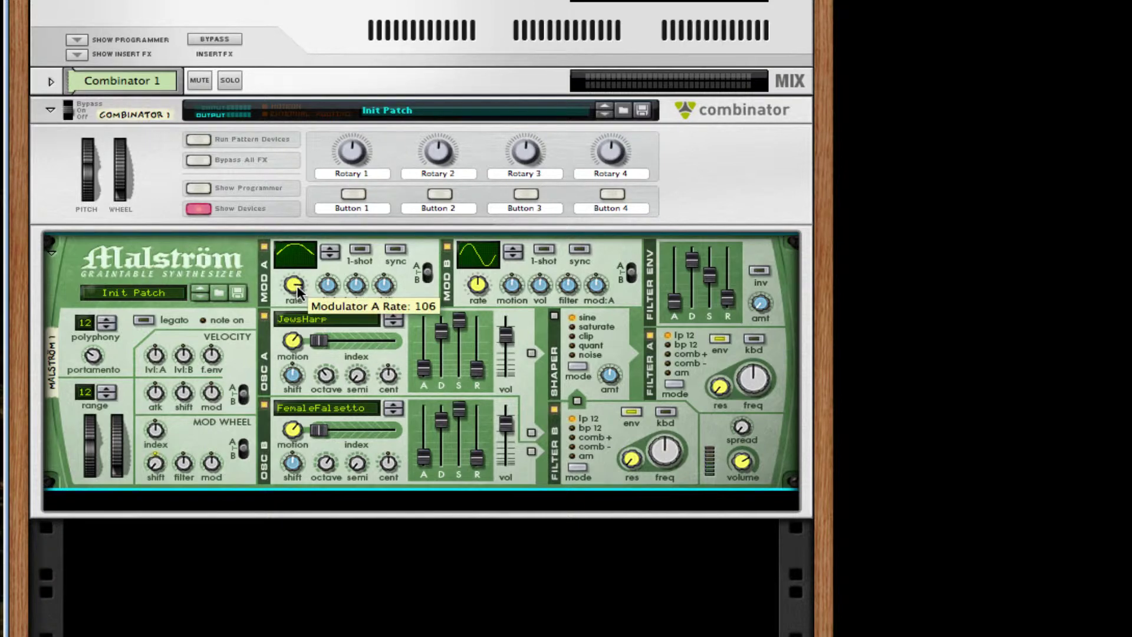
pyautogui.click(395, 249)
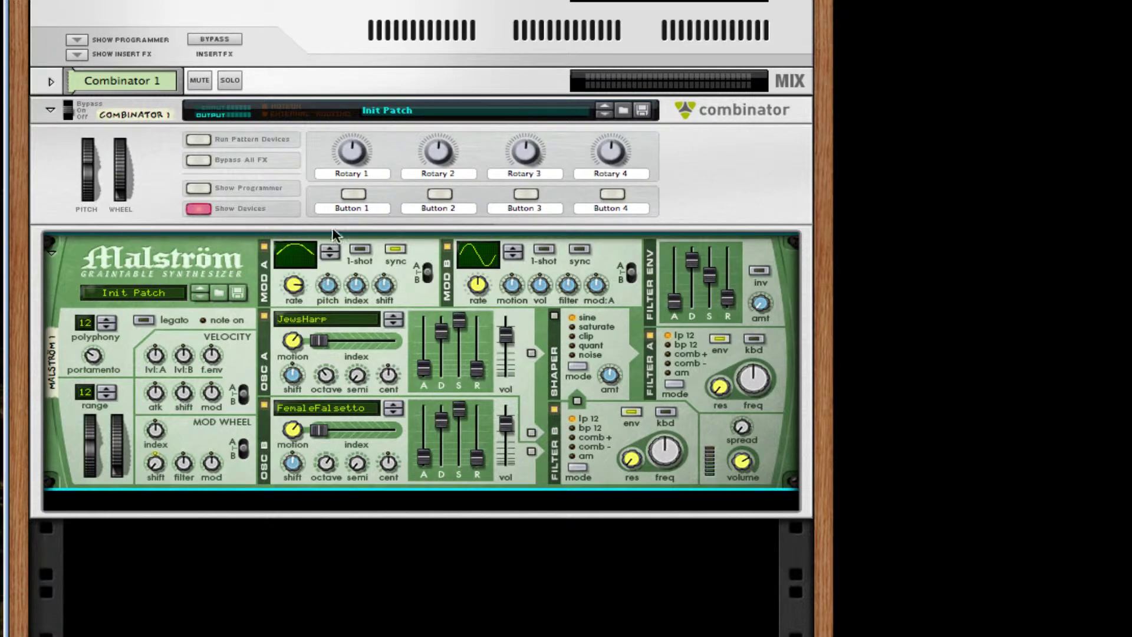
pyautogui.moveTo(354, 290); pyautogui.dragTo(352, 288)
# Route oscillator A to the shaper and filter B, with shaper on, saturate mode, amount 82
pyautogui.click(531, 353)
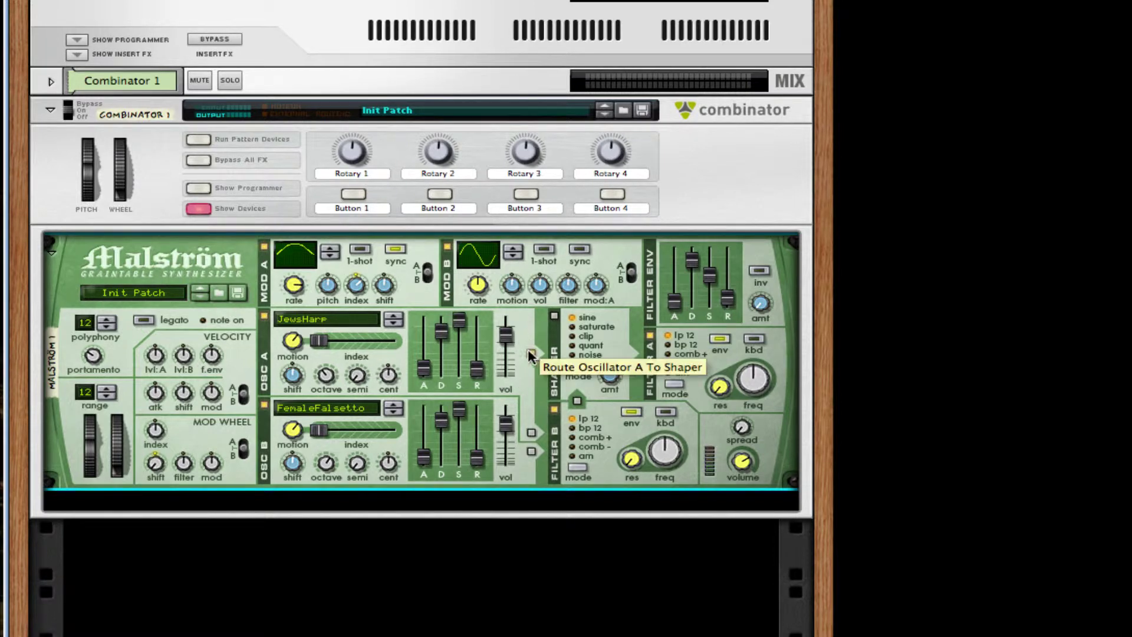
pyautogui.click(554, 316)
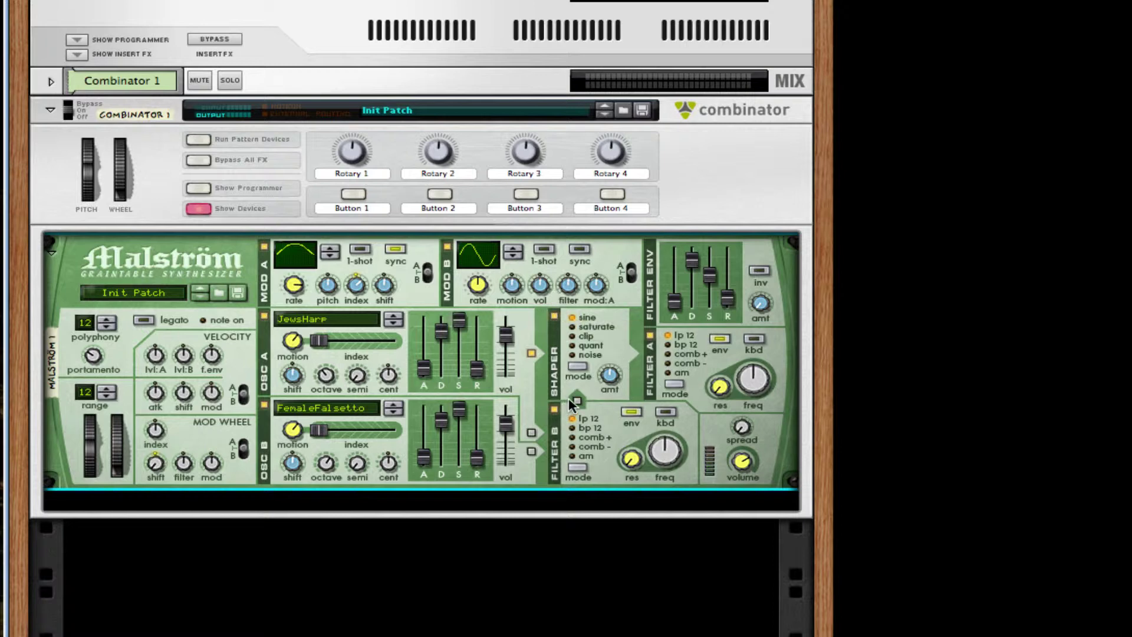
pyautogui.click(531, 434)
pyautogui.moveTo(610, 373); pyautogui.dragTo(612, 368)
pyautogui.click(573, 328)
# Open filter B's cutoff slightly and set filter A to bp 12 at frequency 36
pyautogui.moveTo(659, 465); pyautogui.dragTo(659, 449)
pyautogui.moveTo(738, 377); pyautogui.dragTo(741, 391)
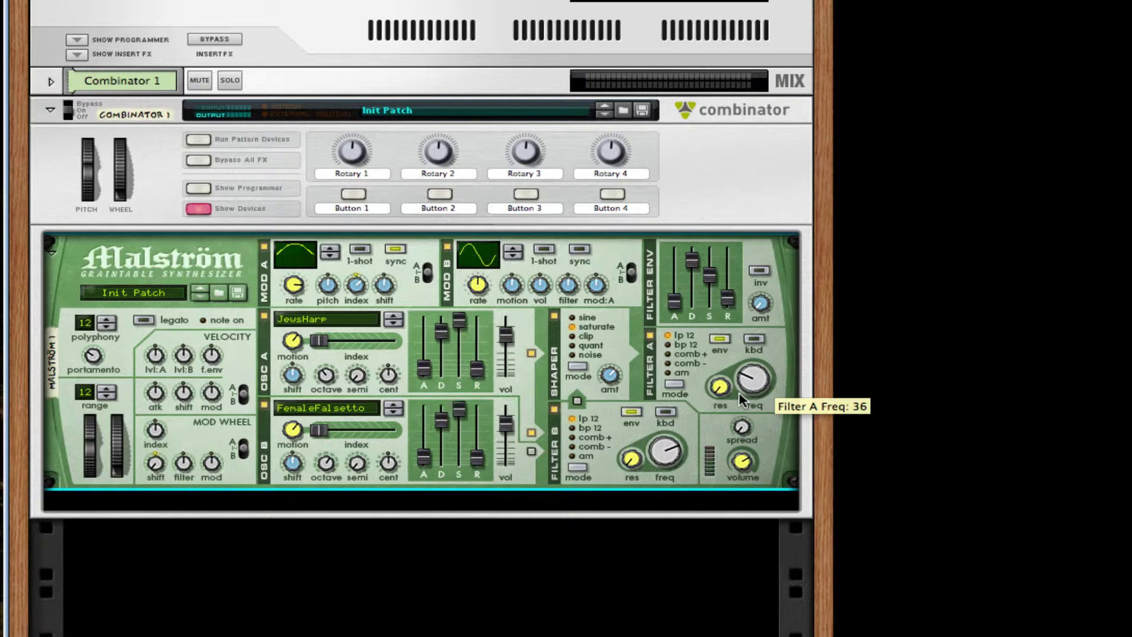
pyautogui.click(668, 345)
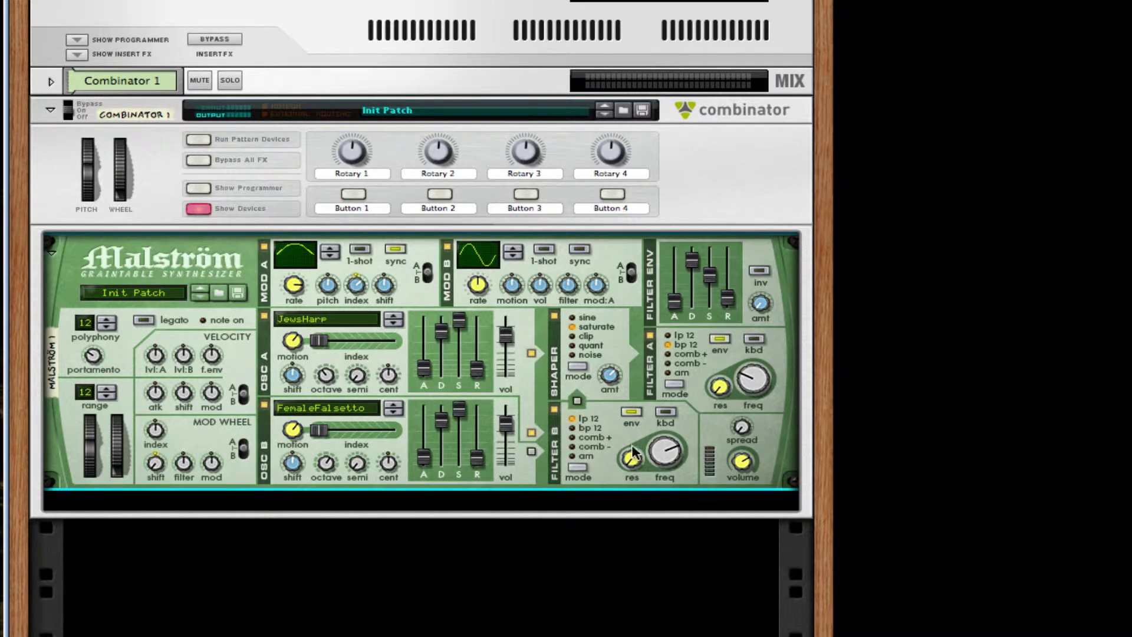
# Add a Scream 4 distortion under the Malström and expand the channel's insert effects
pyautogui.rightClick(712, 439)
pyautogui.moveTo(879, 564)
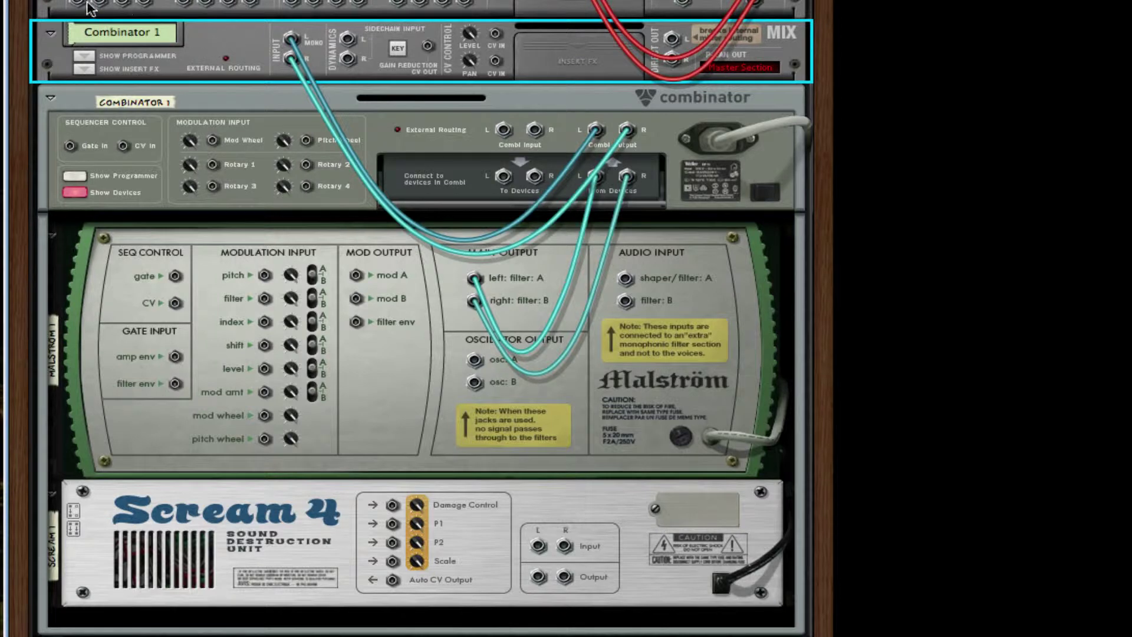
pyautogui.click(84, 69)
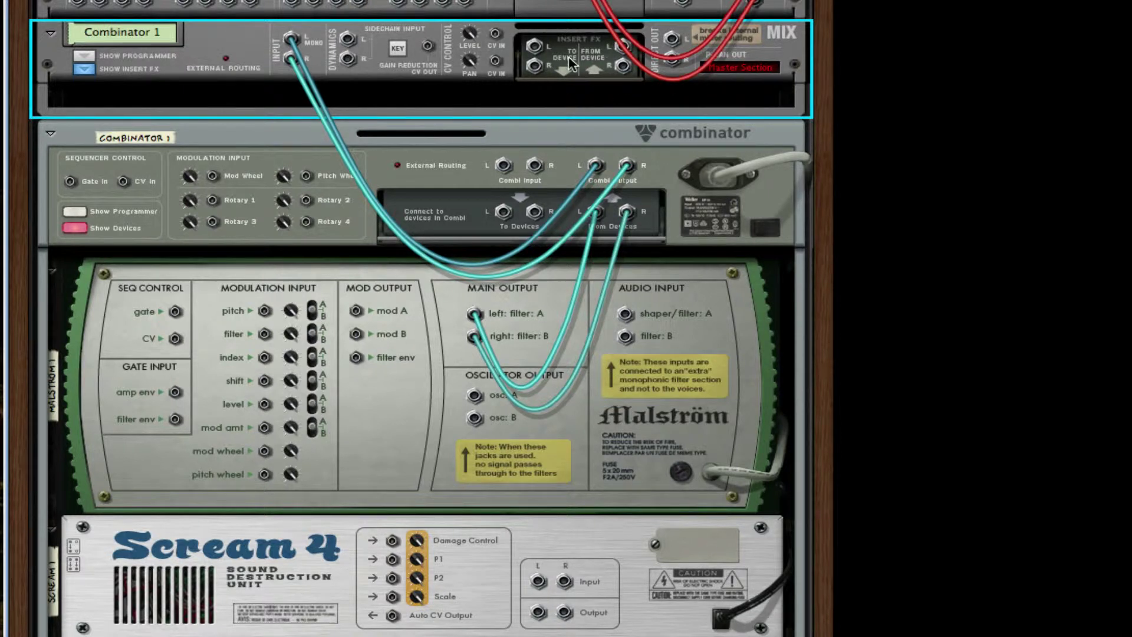
# Collapse insert effects and add a Line Mixer 6:2 inside the Combinator
pyautogui.press('Tab')
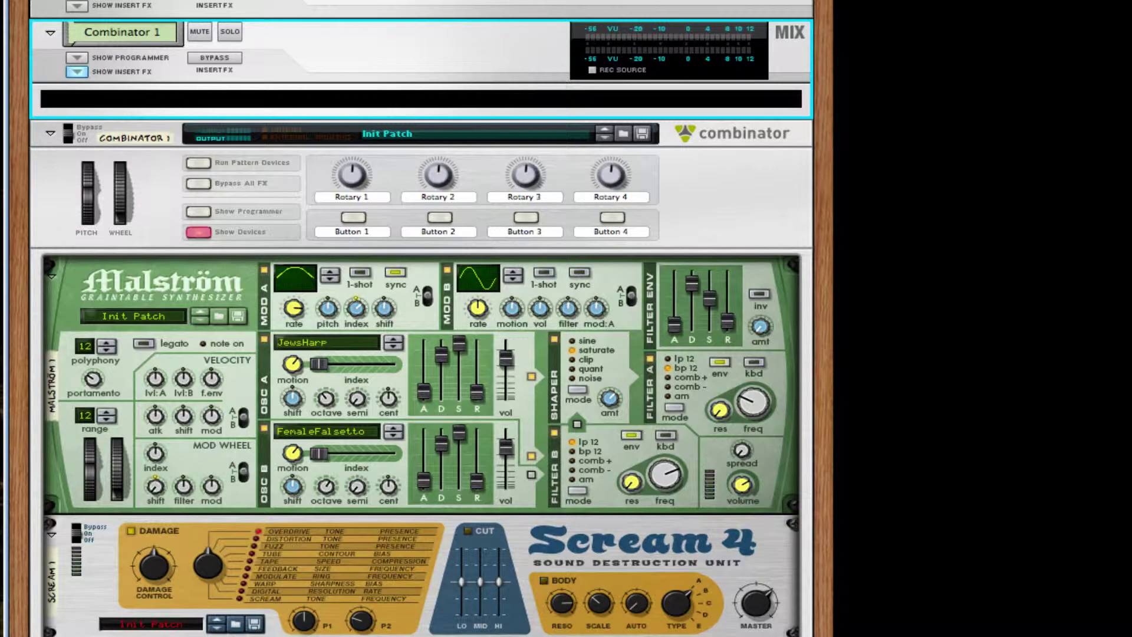
pyautogui.click(76, 71)
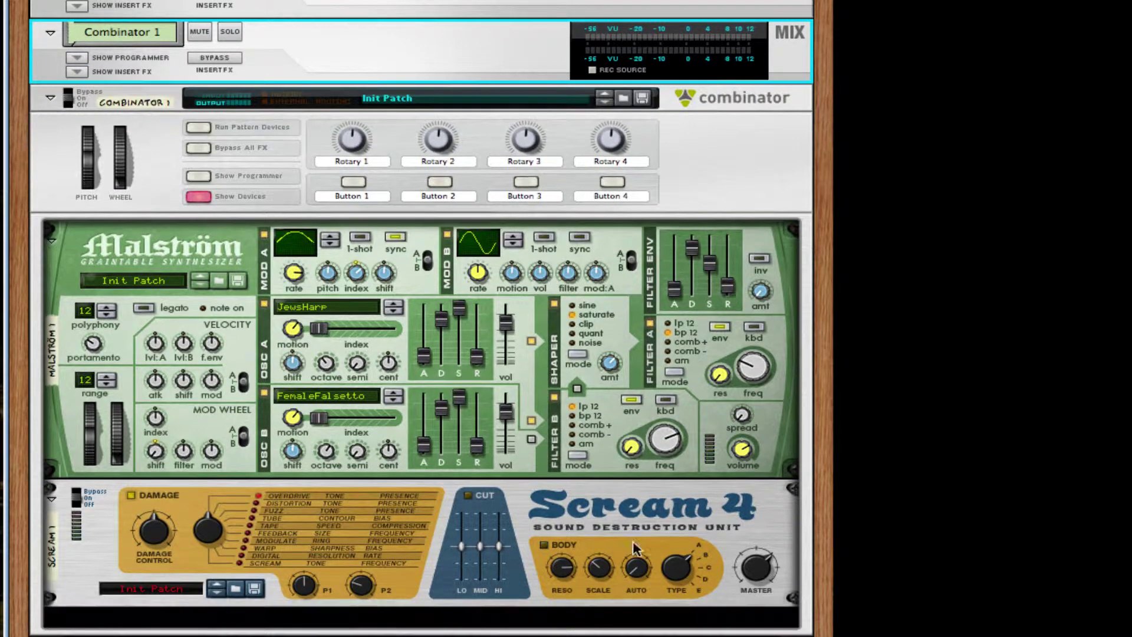
pyautogui.rightClick(738, 511)
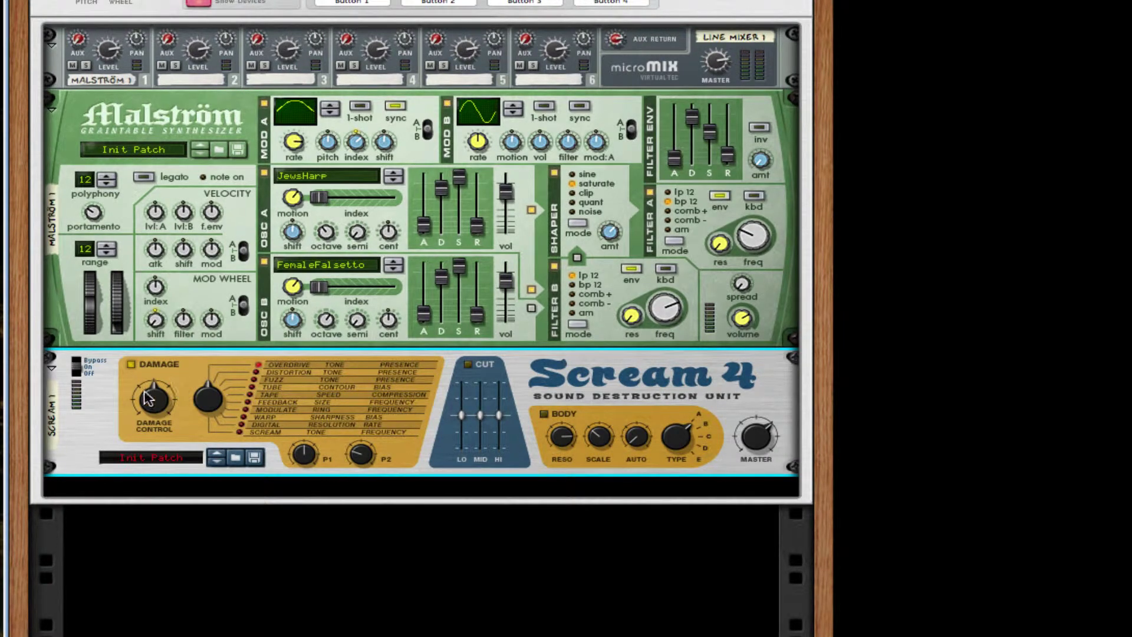
# Lower Scream 4's Damage Control, change Damage Type, and raise P2 to about 109
pyautogui.moveTo(148, 399); pyautogui.dragTo(146, 406)
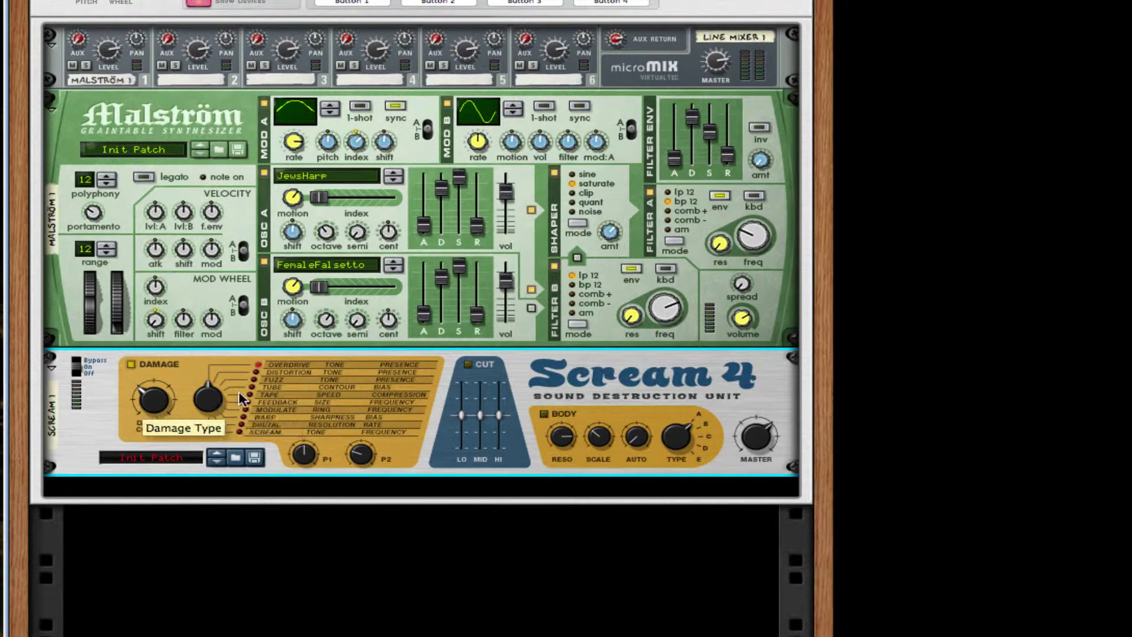
pyautogui.moveTo(207, 401); pyautogui.dragTo(195, 368)
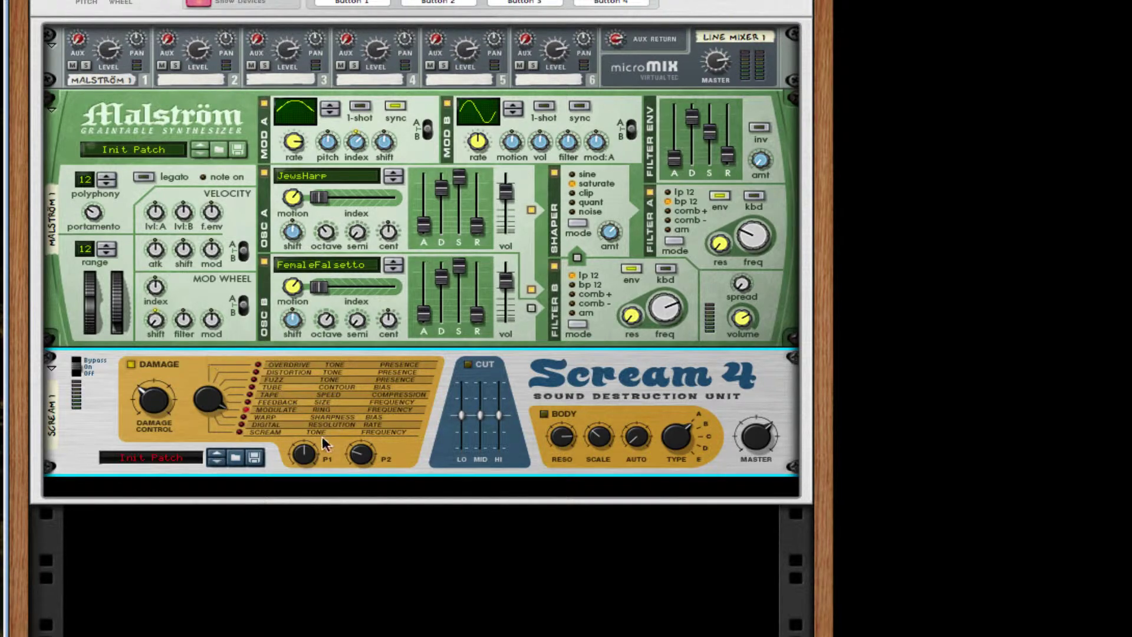
pyautogui.moveTo(369, 454); pyautogui.dragTo(374, 426)
pyautogui.moveTo(363, 453); pyautogui.dragTo(364, 442)
# Create a Pulsar Dual LFO under Scream 4, syncing LFO 1 to 1/8 at about 70% level
pyautogui.rightClick(535, 450)
pyautogui.moveTo(664, 483)
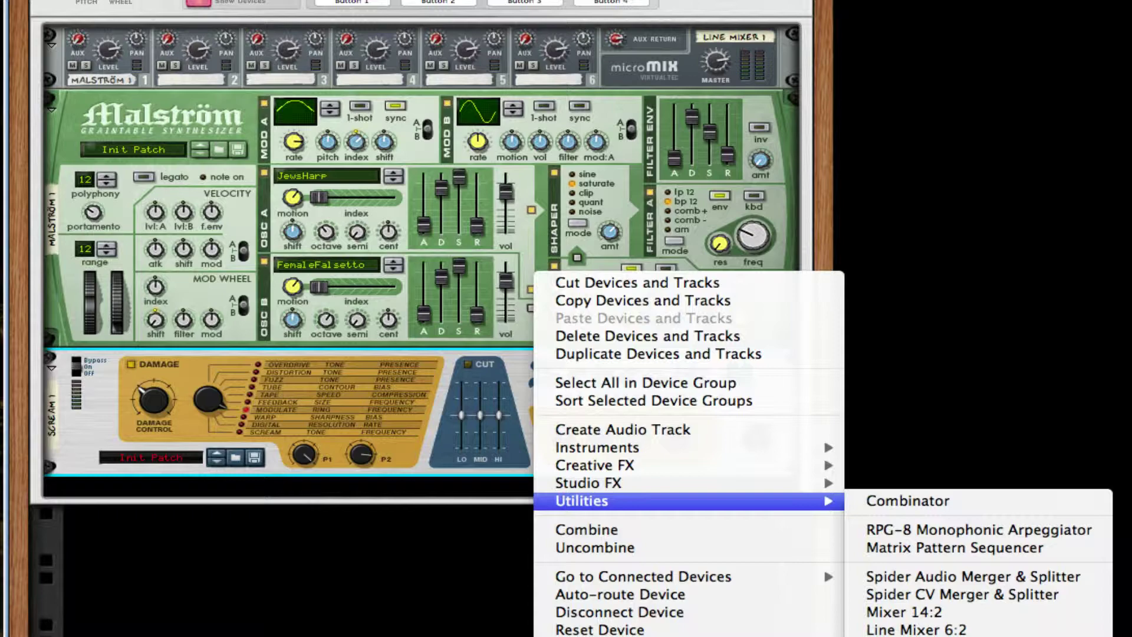
pyautogui.click(919, 636)
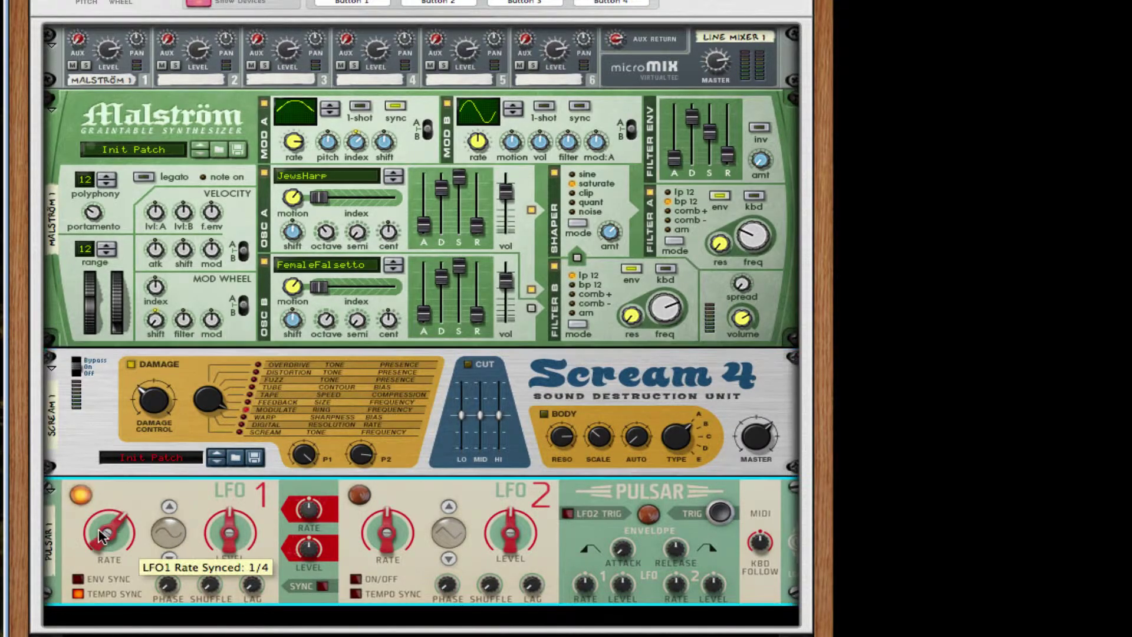
pyautogui.moveTo(100, 534); pyautogui.dragTo(101, 529)
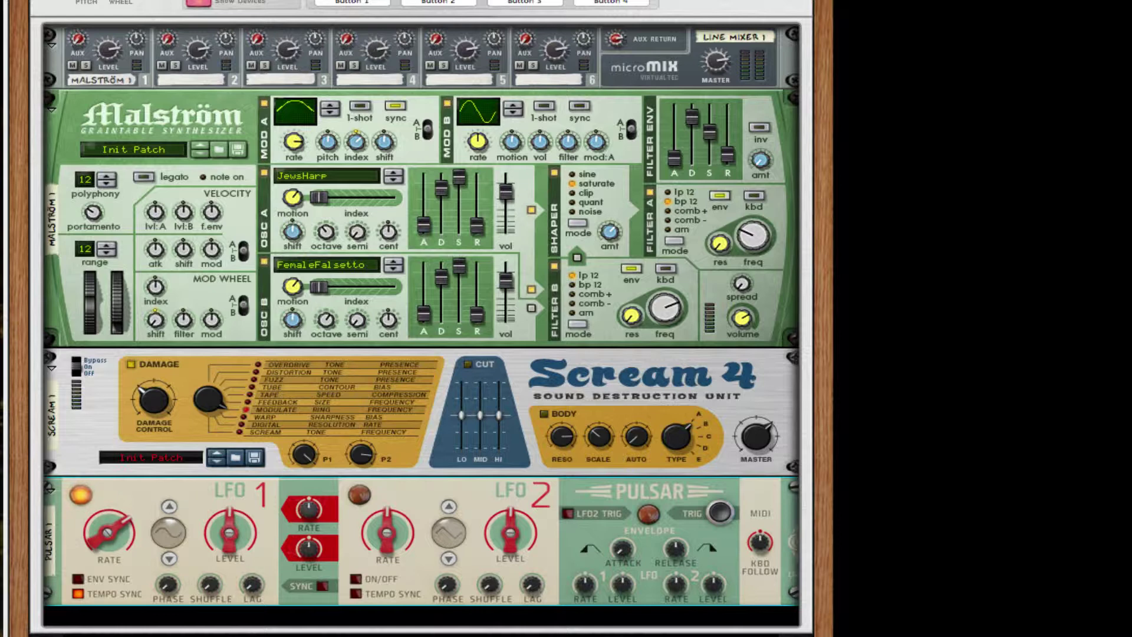
pyautogui.moveTo(102, 532)
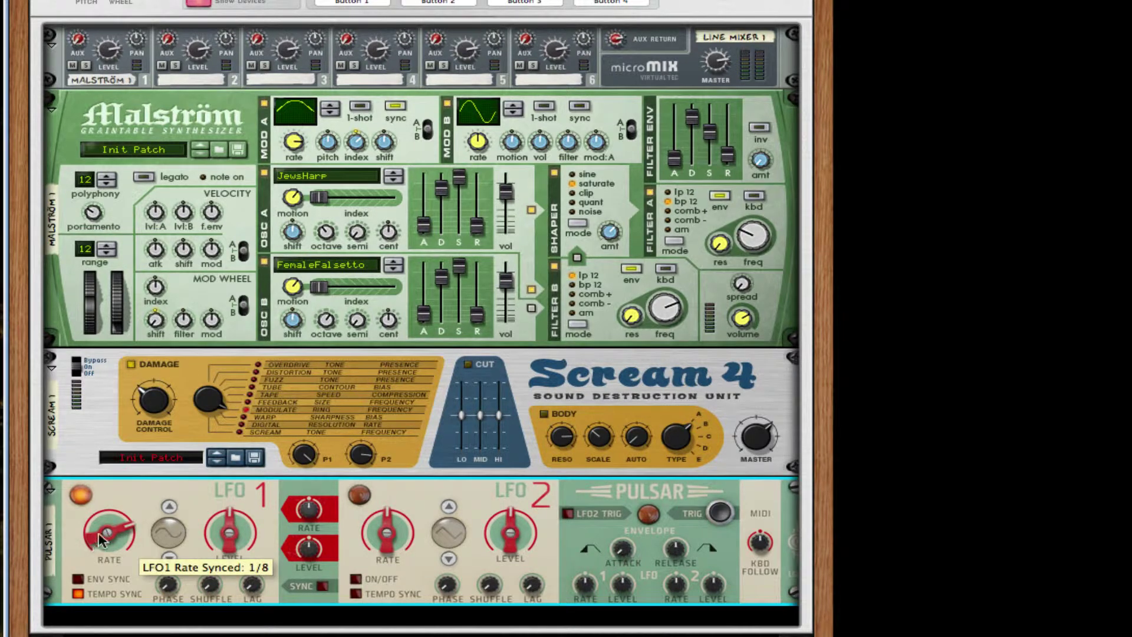
pyautogui.moveTo(233, 531); pyautogui.dragTo(252, 525)
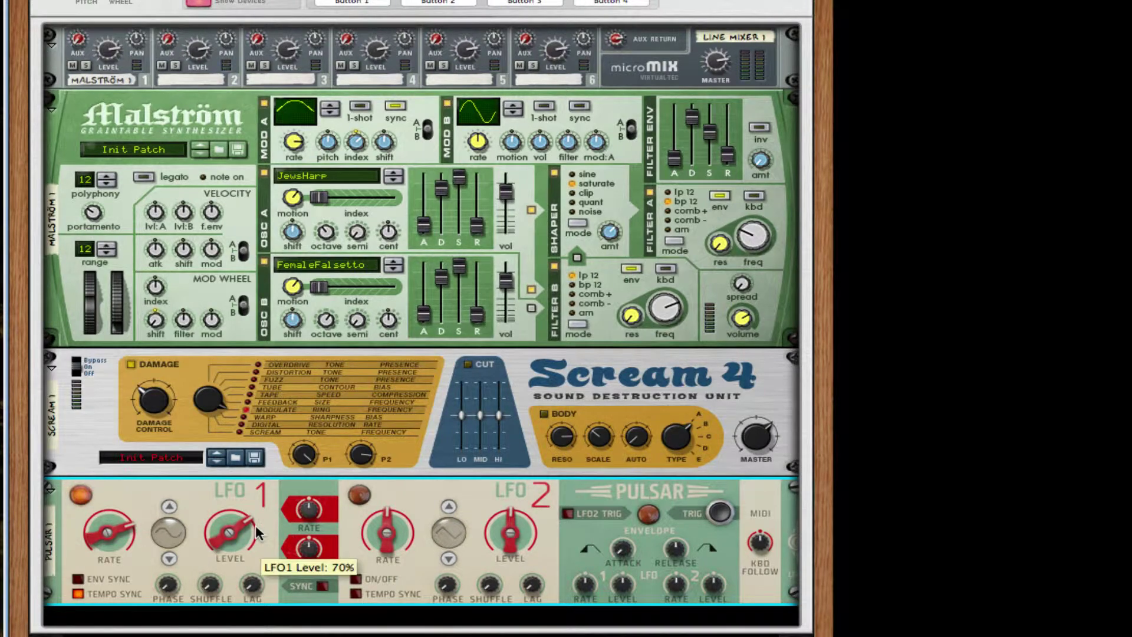
pyautogui.scroll(-3, 256, 524)
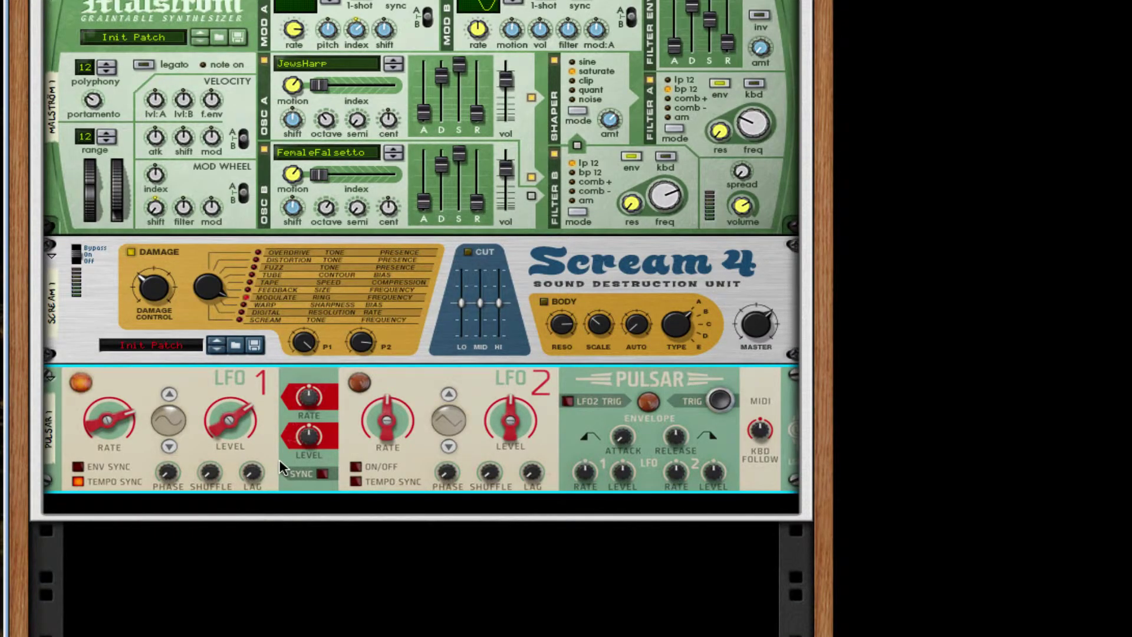
# Insert an RV7000 Advanced Reverb under Scream 4 with its dry/wet lowered to 22
pyautogui.rightClick(282, 467)
pyautogui.moveTo(543, 519)
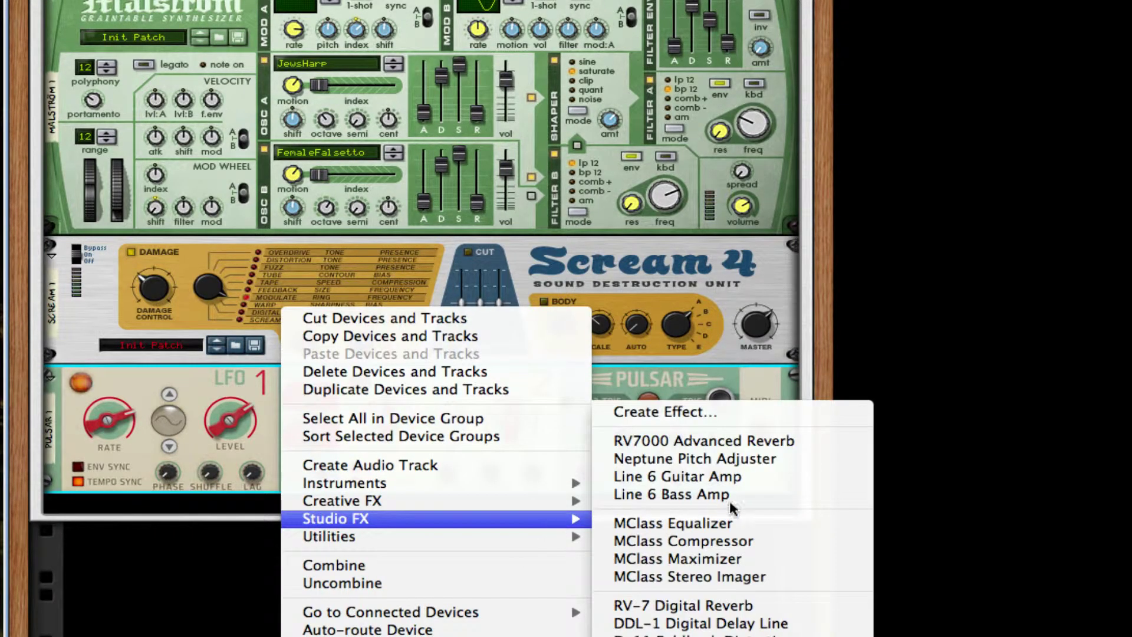
pyautogui.press('Escape')
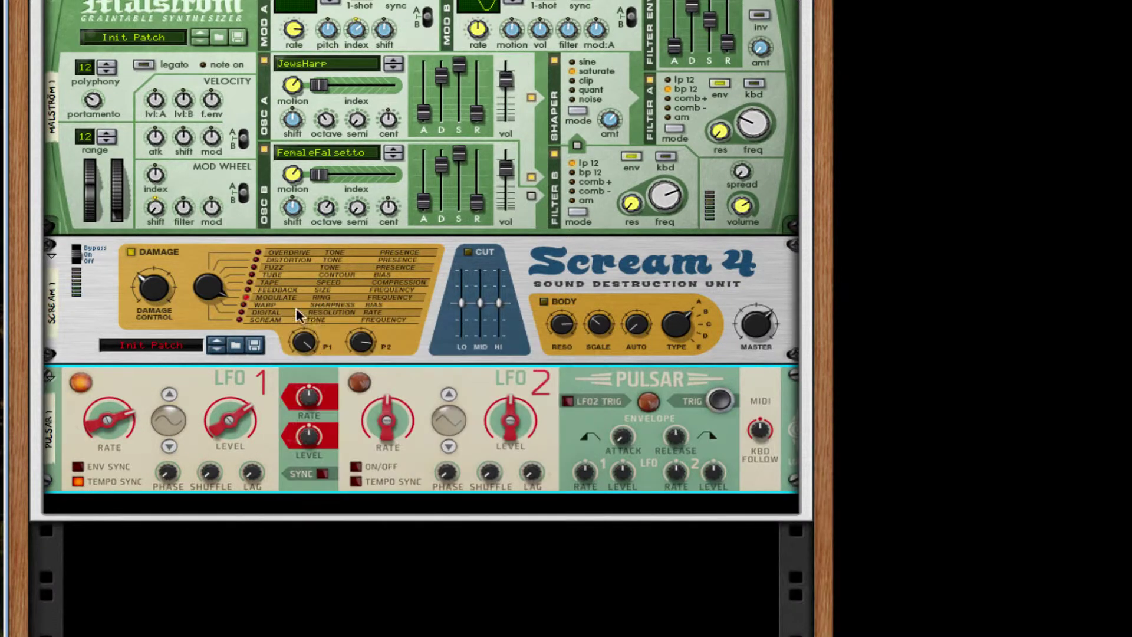
pyautogui.rightClick(288, 354)
pyautogui.moveTo(560, 501)
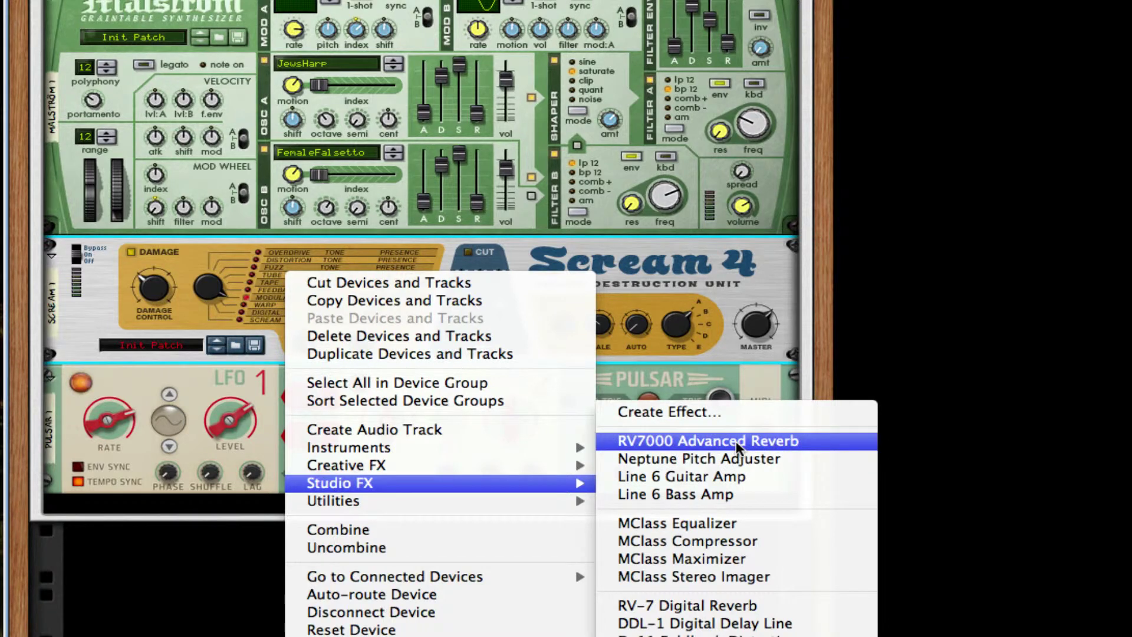
pyautogui.click(737, 447)
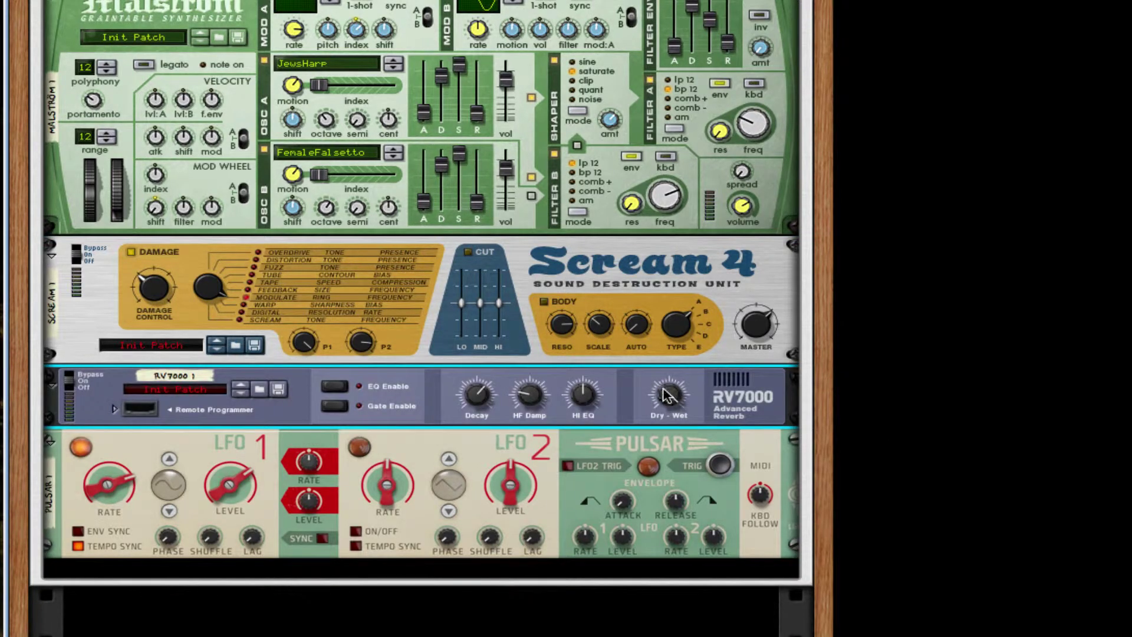
pyautogui.moveTo(667, 395); pyautogui.dragTo(659, 440)
# Add The Echo below the reverb with 1/8 delay time and feedback raised to 46%
pyautogui.scroll(-3, 716, 401)
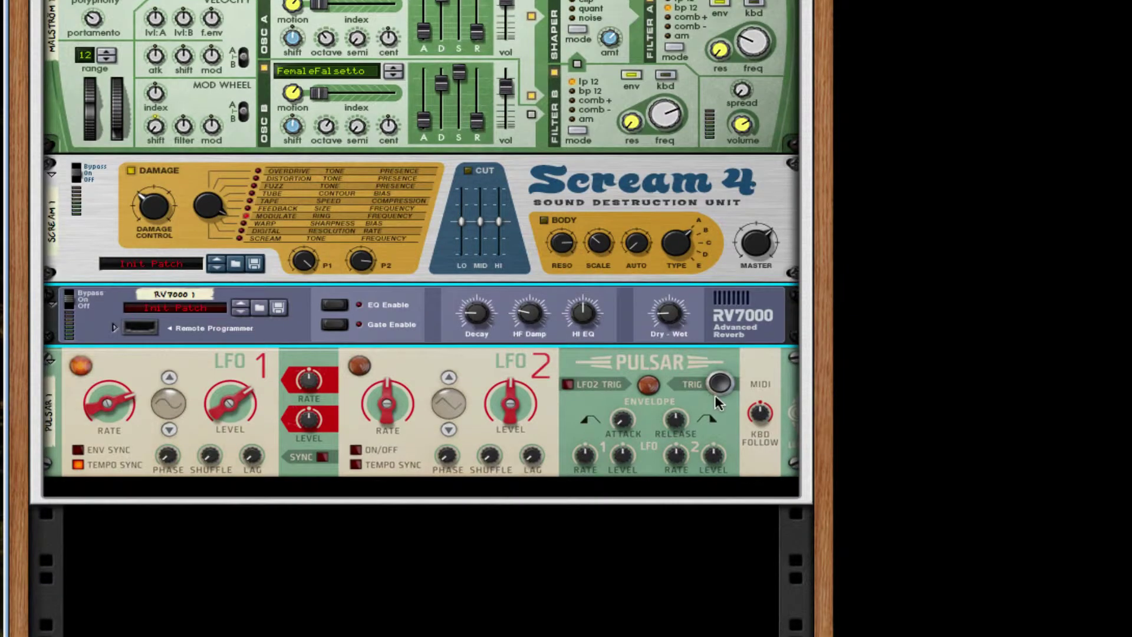
pyautogui.rightClick(745, 327)
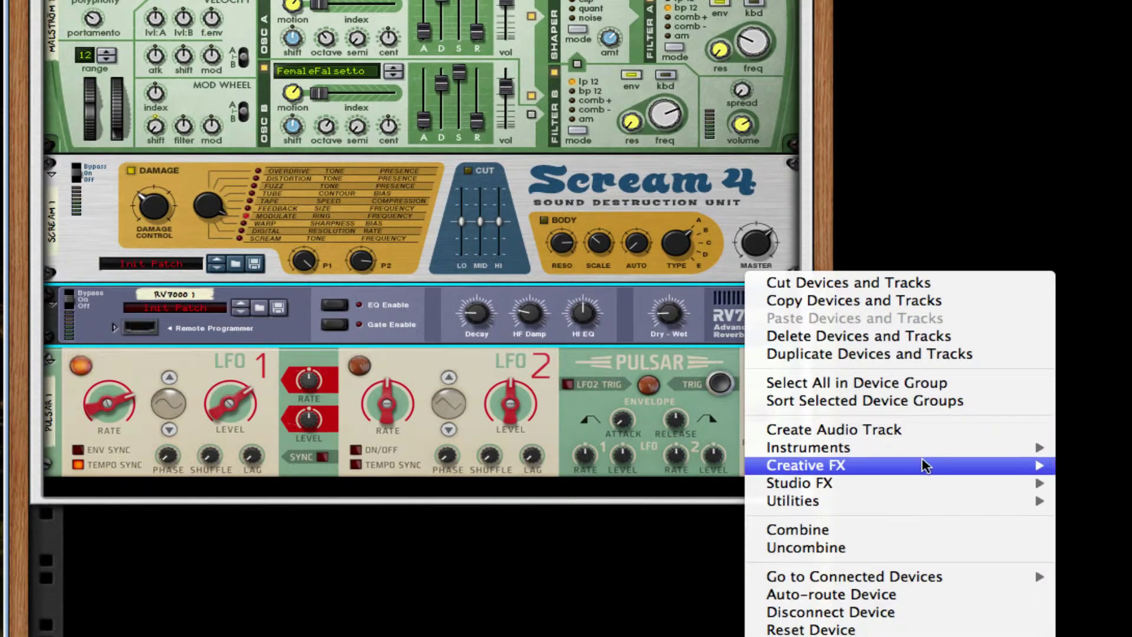
pyautogui.moveTo(925, 464)
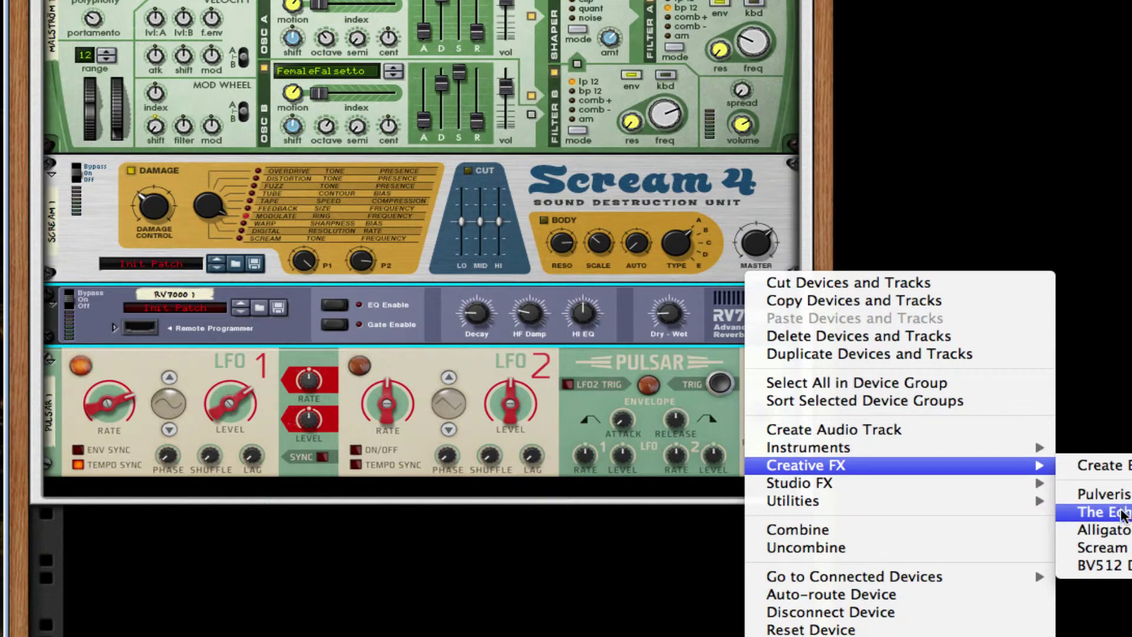
pyautogui.click(1108, 512)
pyautogui.moveTo(249, 418); pyautogui.dragTo(250, 423)
pyautogui.moveTo(361, 425); pyautogui.dragTo(362, 417)
pyautogui.scroll(-3, 534, 437)
pyautogui.scroll(-1, 534, 437)
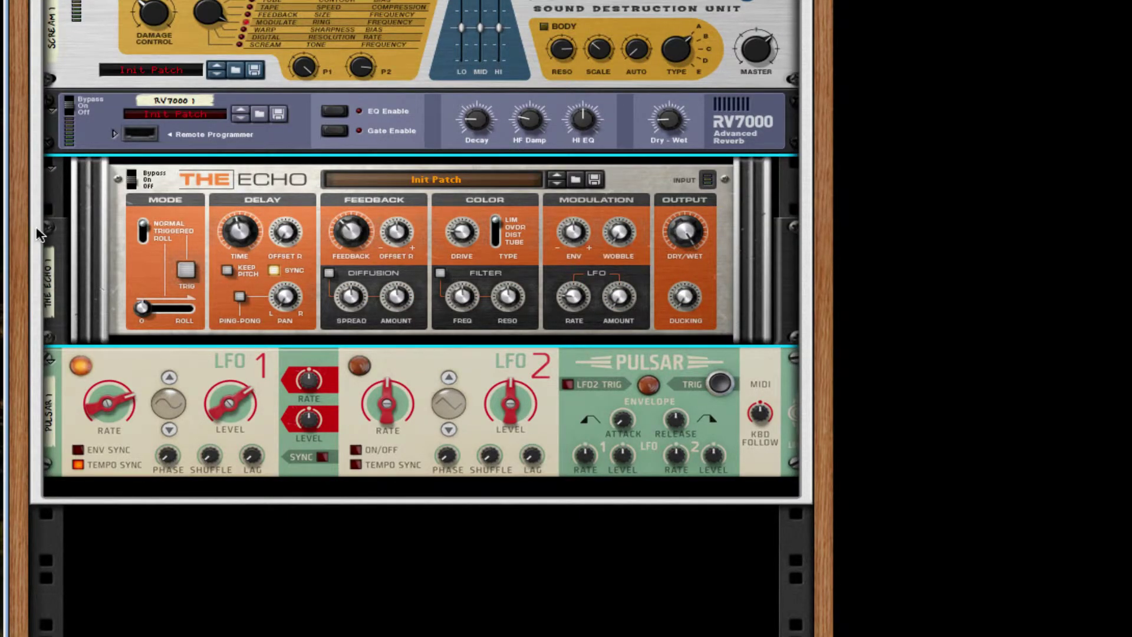
# Insert an MClass Maximizer with Soft Clip Amount at maximum, release on auto, and limiter off
pyautogui.rightClick(707, 302)
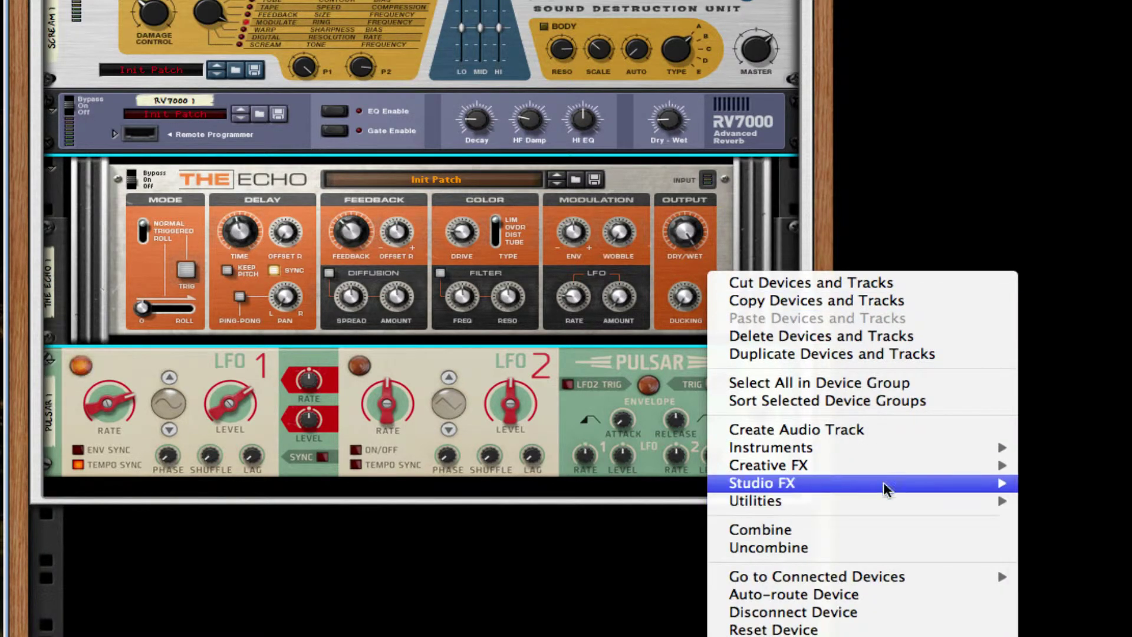
pyautogui.moveTo(884, 484)
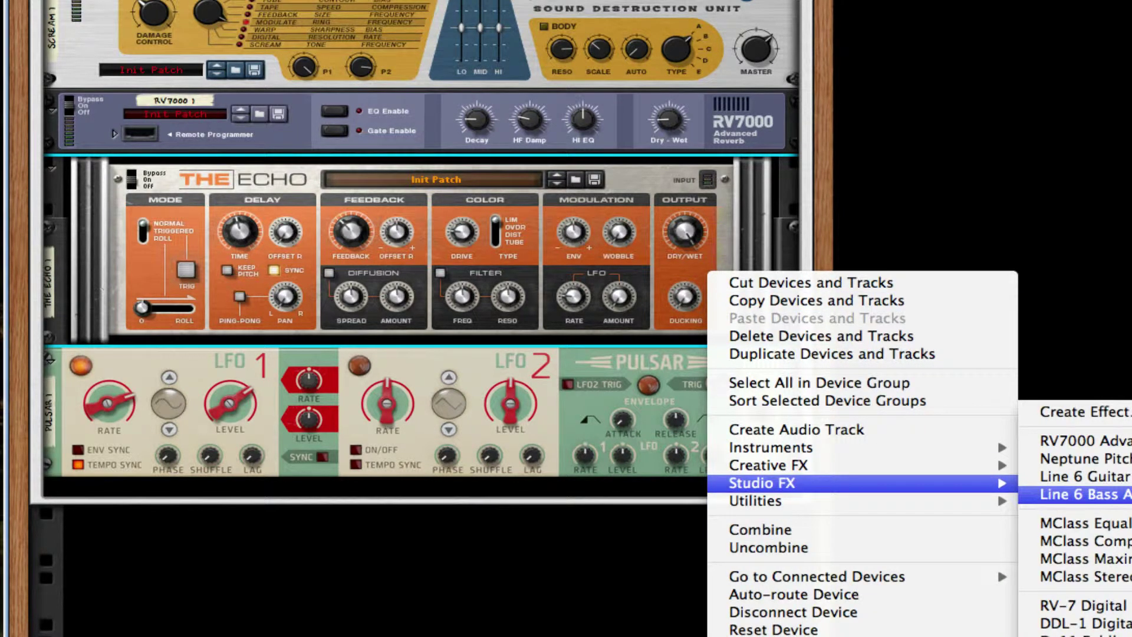
pyautogui.moveTo(954, 470)
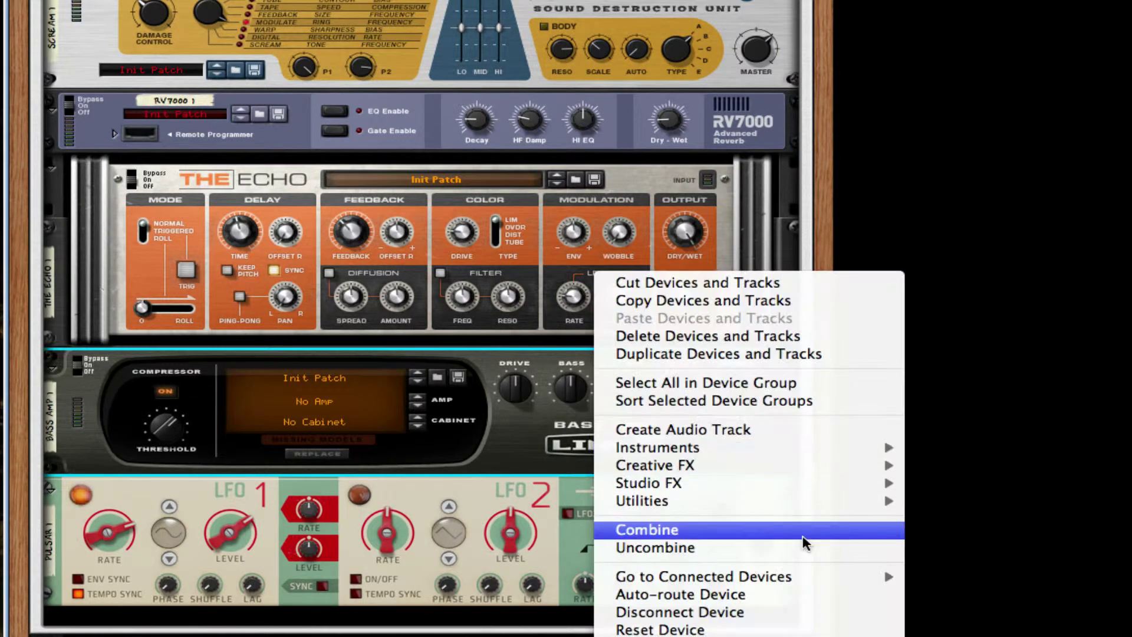
pyautogui.moveTo(842, 483)
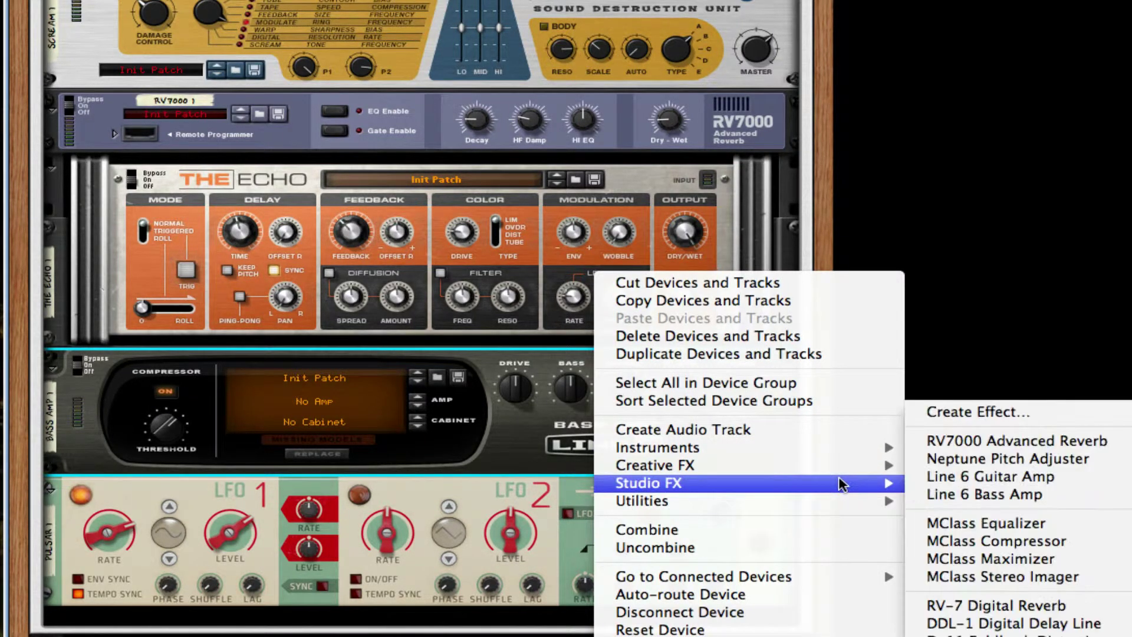
pyautogui.click(981, 560)
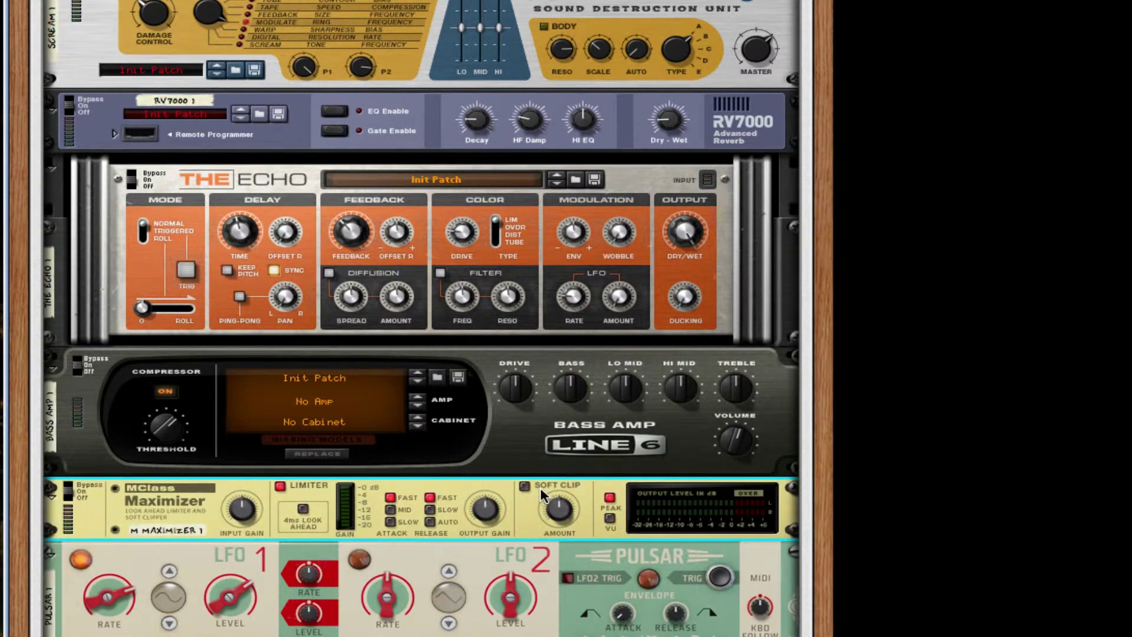
pyautogui.scroll(3, 540, 487)
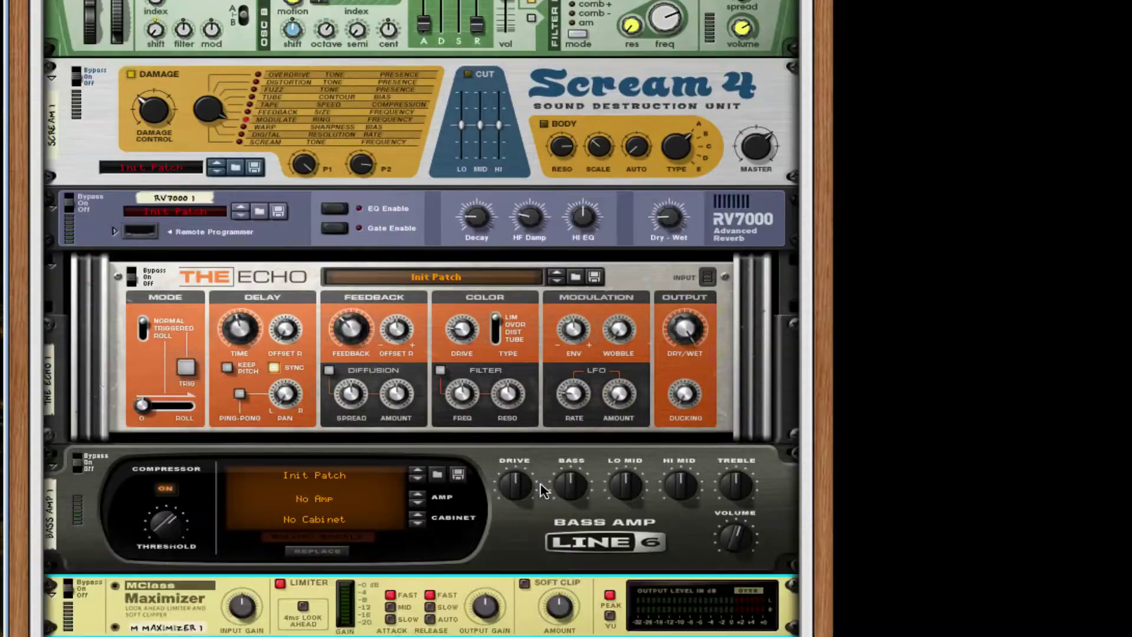
pyautogui.scroll(-7, 542, 490)
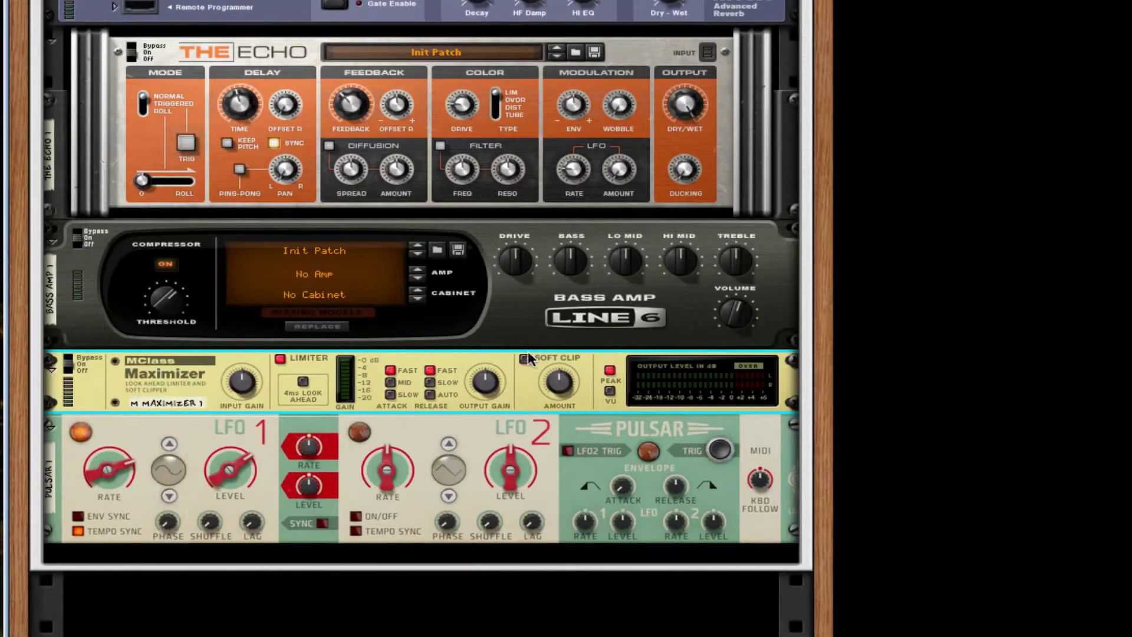
pyautogui.moveTo(547, 389); pyautogui.dragTo(549, 309)
pyautogui.click(430, 394)
pyautogui.click(281, 358)
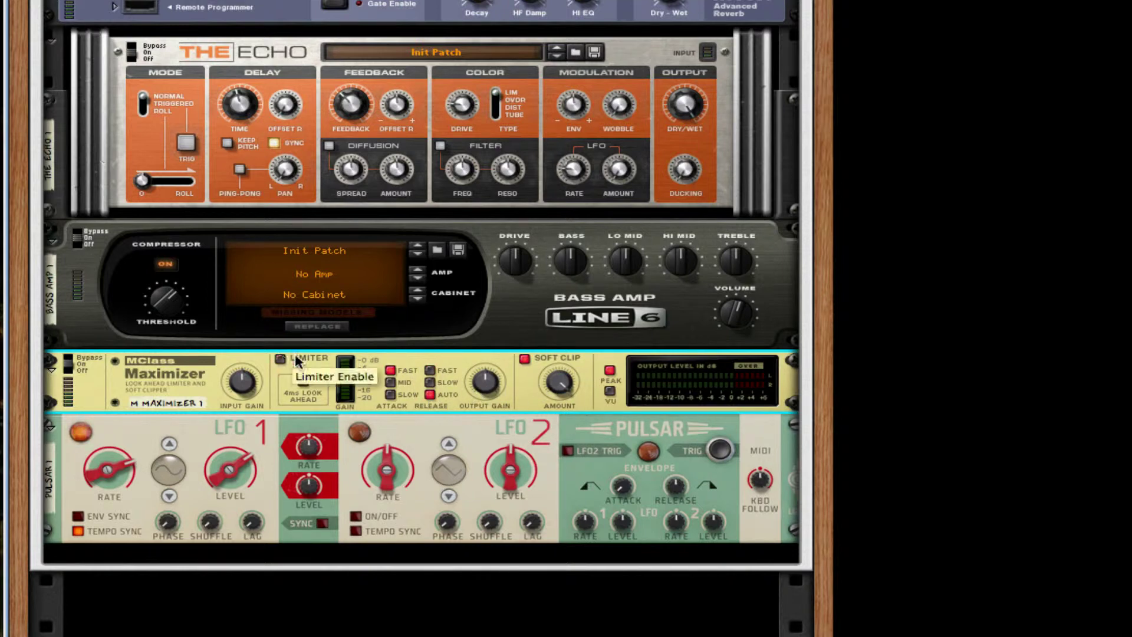
# Insert an MClass Equalizer below the bass amp and enable Param 1, Param 2 and Hi Shelf
pyautogui.rightClick(530, 324)
pyautogui.moveTo(784, 505)
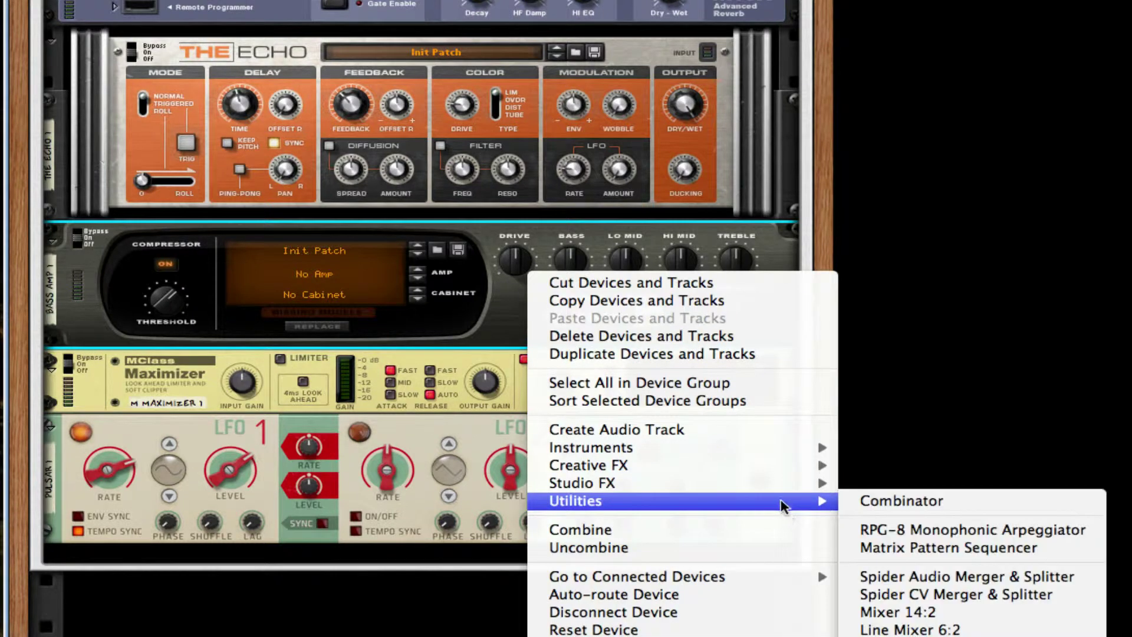
pyautogui.moveTo(817, 484)
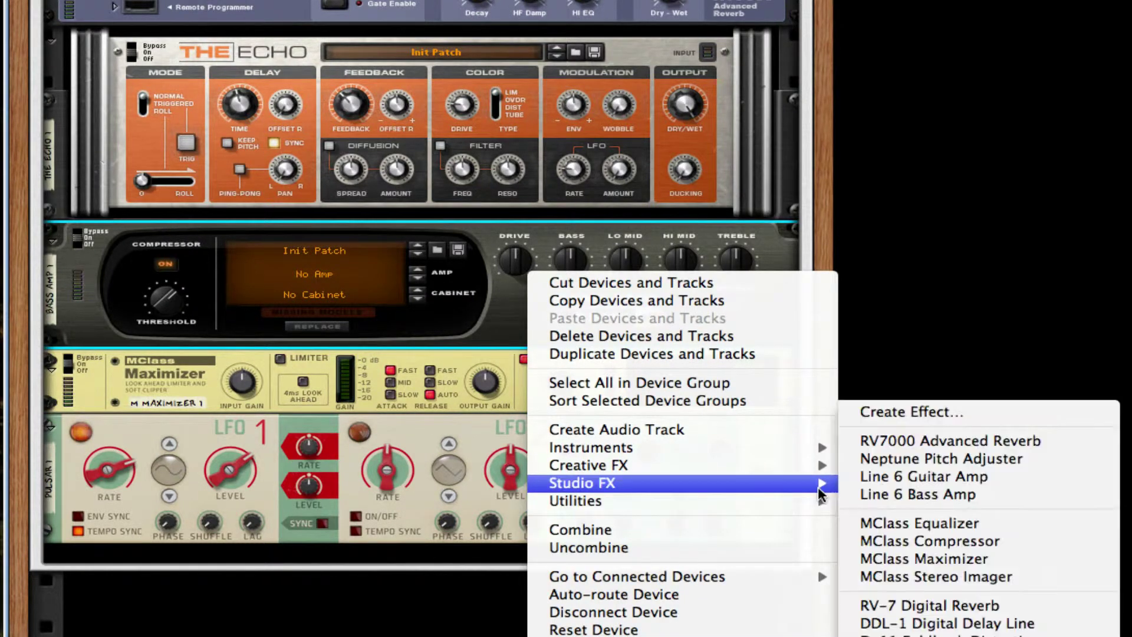
pyautogui.click(967, 528)
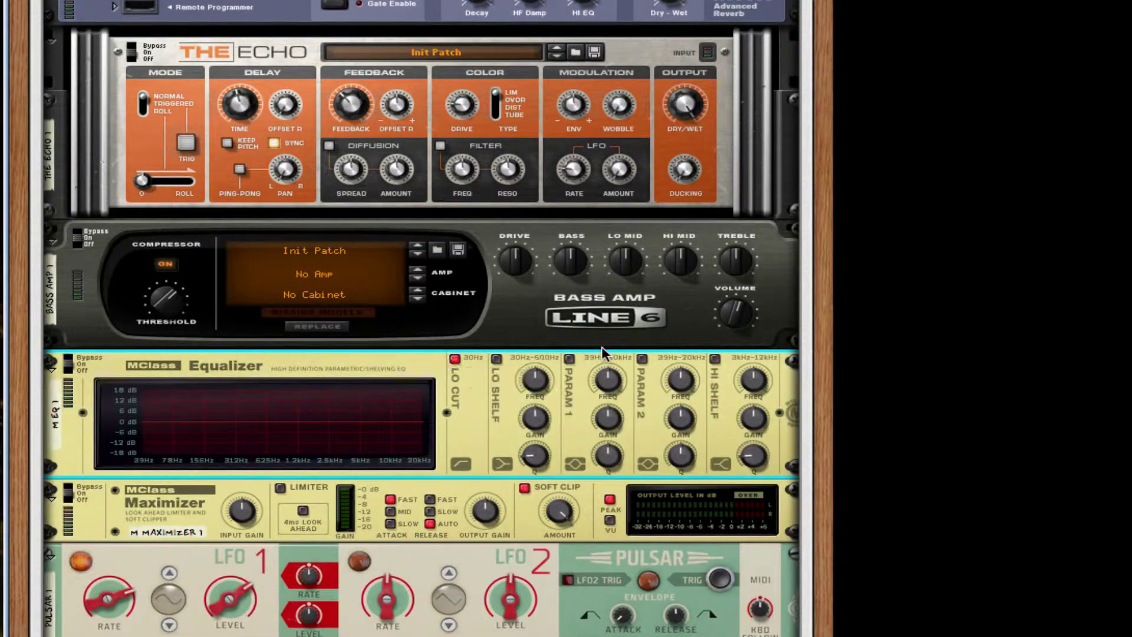
pyautogui.click(569, 358)
pyautogui.click(642, 358)
pyautogui.click(714, 358)
# Cut narrow dips near 140 Hz and 2 kHz (18 dB), and boost a 3.7 kHz shelf by 2.3 dB
pyautogui.moveTo(611, 387)
pyautogui.moveTo(610, 385)
pyautogui.mouseDown()
pyautogui.moveTo(610, 436)
pyautogui.moveTo(609, 401)
pyautogui.mouseUp()
pyautogui.moveTo(685, 380); pyautogui.dragTo(687, 386)
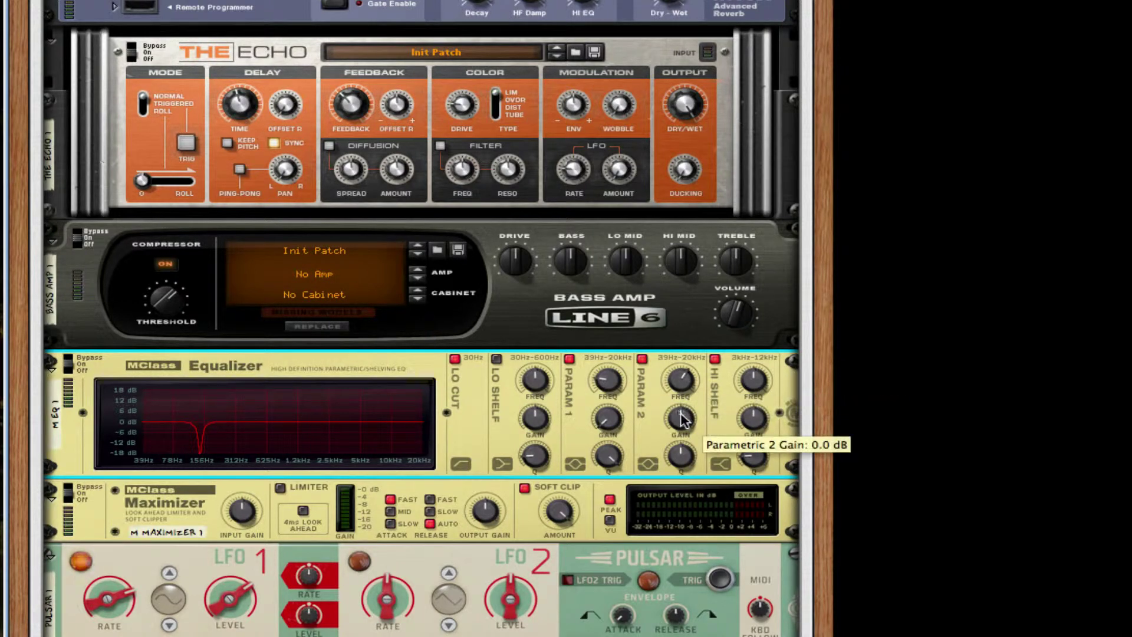
pyautogui.moveTo(680, 419); pyautogui.dragTo(751, 272)
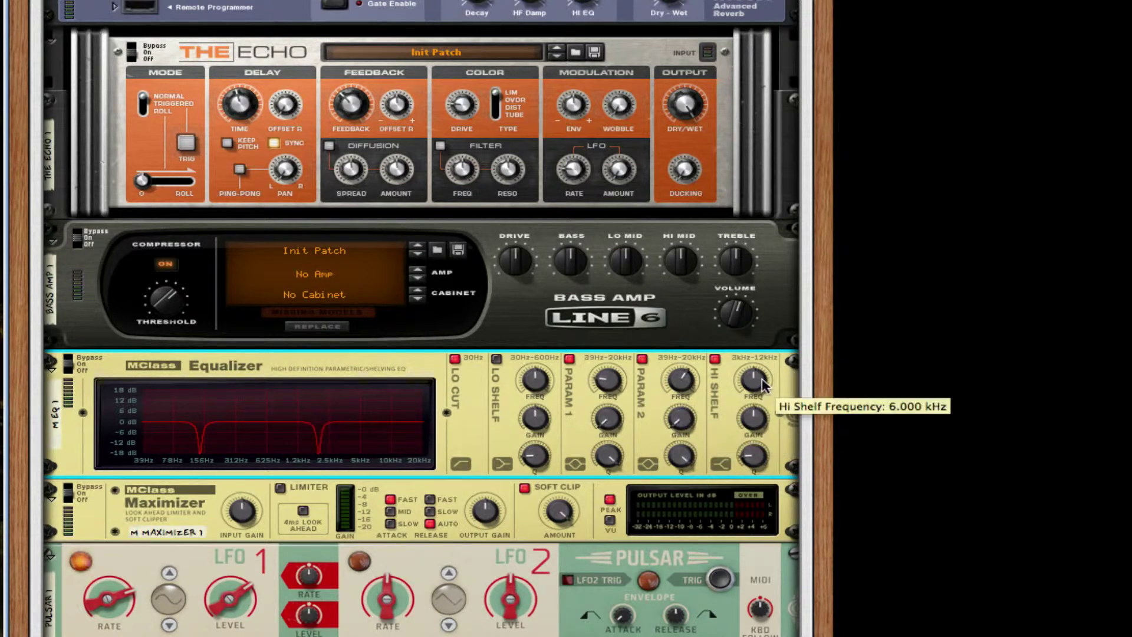
pyautogui.moveTo(764, 387); pyautogui.dragTo(760, 471)
pyautogui.moveTo(764, 423); pyautogui.dragTo(761, 442)
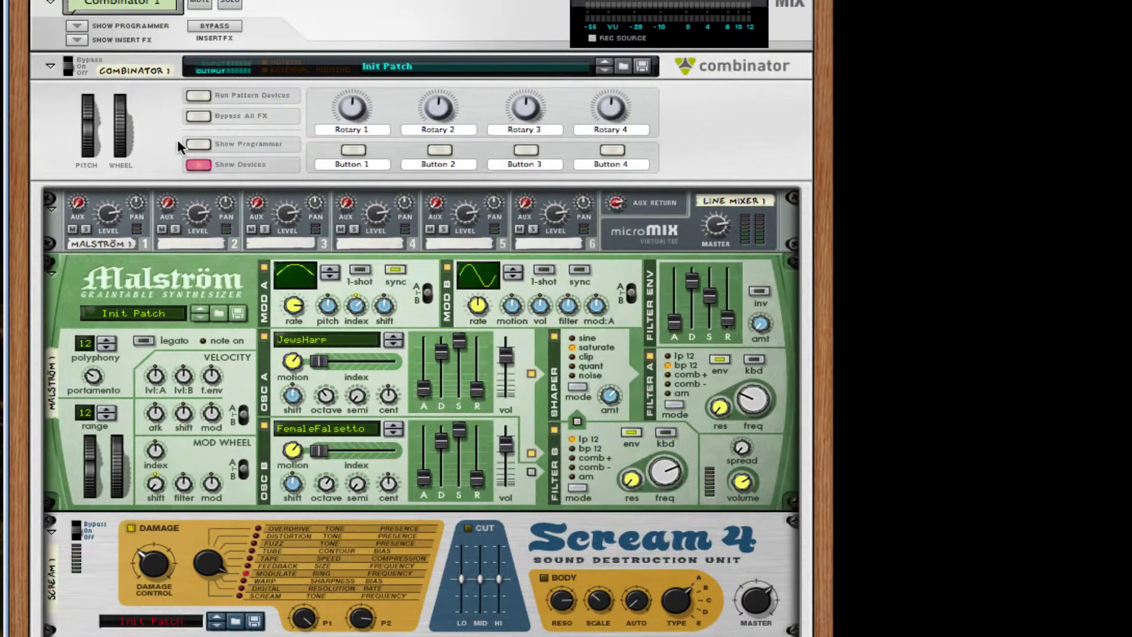
# Adjust the Malström channel 1 aux send on the Line Mixer, checking the rear cable connections
pyautogui.moveTo(80, 202); pyautogui.dragTo(81, 170)
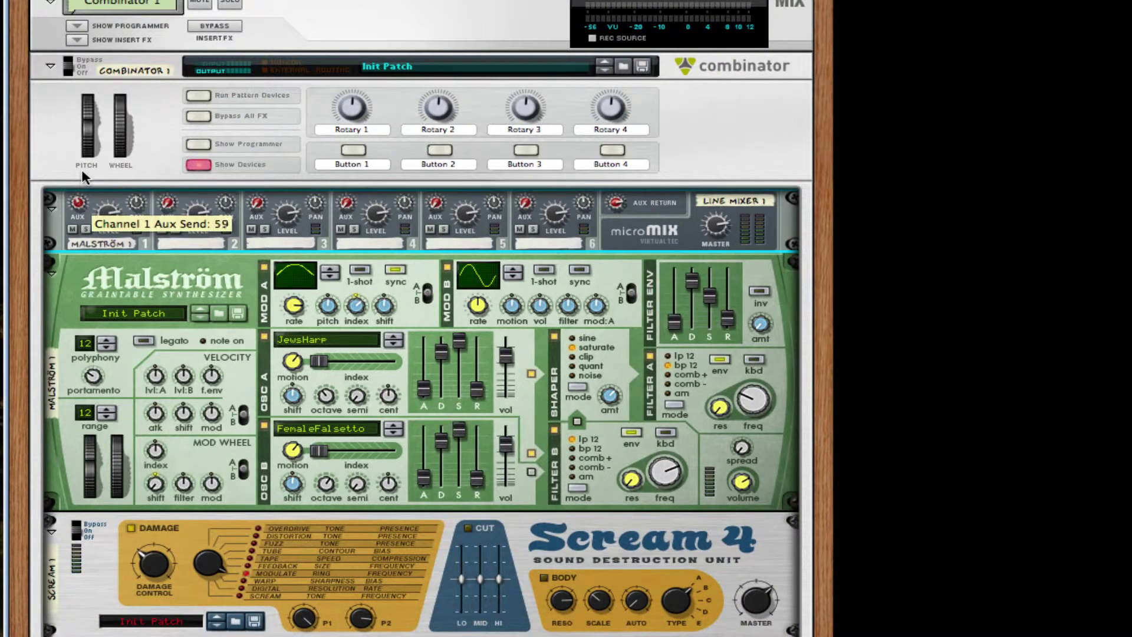
pyautogui.press('Tab')
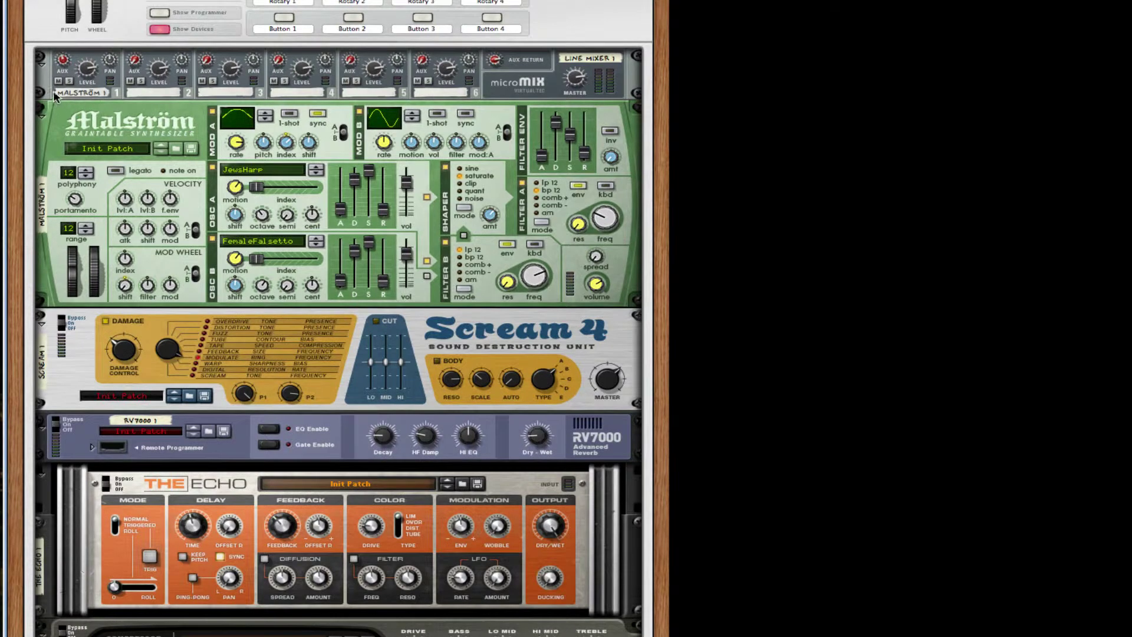
pyautogui.click(65, 60)
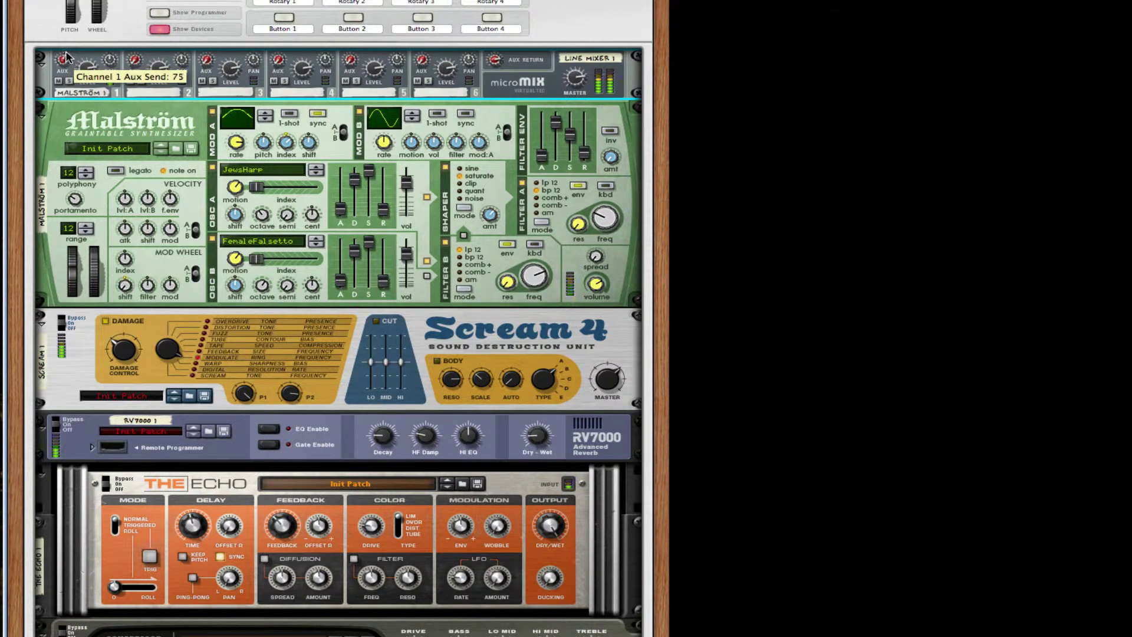
pyautogui.moveTo(65, 62)
pyautogui.mouseDown()
pyautogui.moveTo(52, 85)
pyautogui.moveTo(56, 72)
pyautogui.mouseUp()
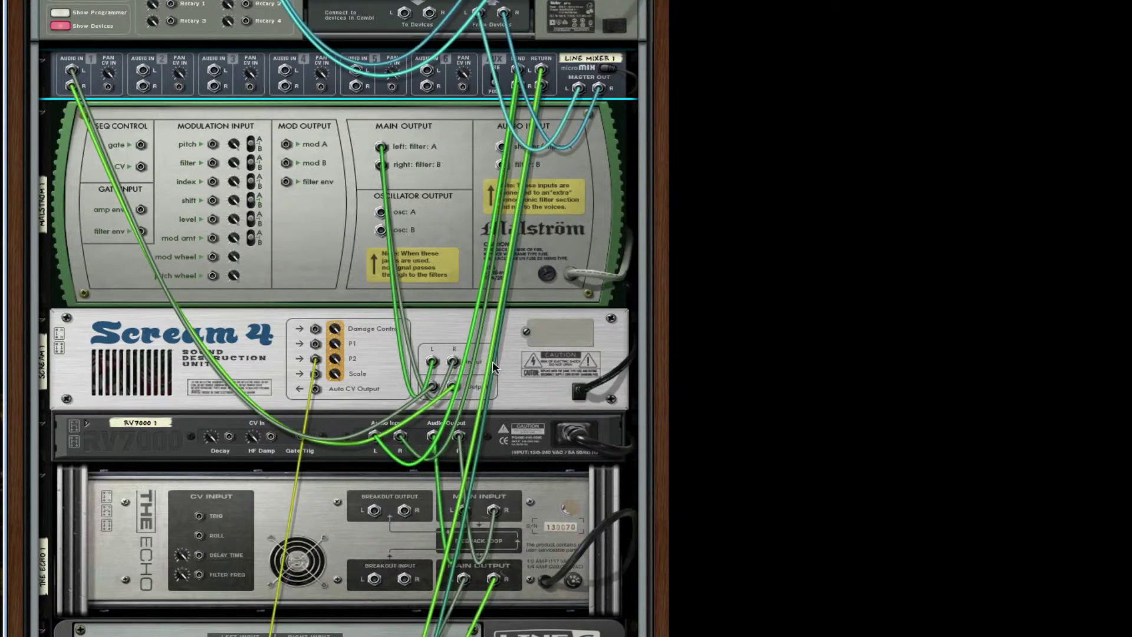
# Return the rack to its front panels after repatching Line Mixer channel 1 from Scream 4
pyautogui.press('Tab')
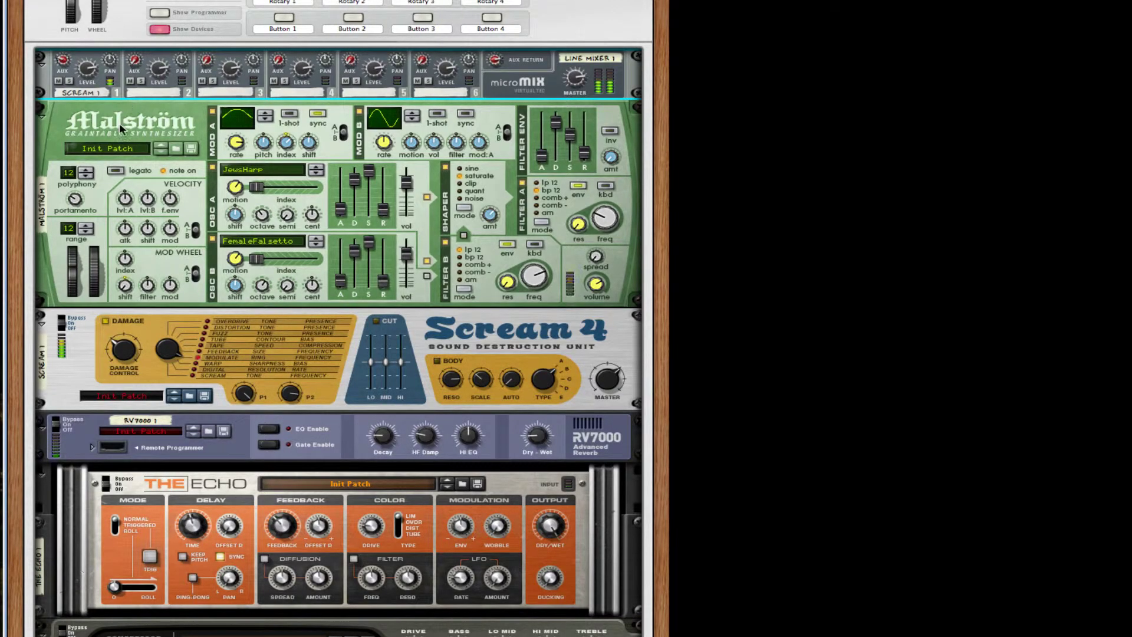
# Raise Line Mixer channel 1's aux send to 98, then select the Scream 4 and Malström devices
pyautogui.moveTo(64, 60)
pyautogui.mouseDown()
pyautogui.moveTo(70, 34)
pyautogui.moveTo(65, 68)
pyautogui.mouseUp()
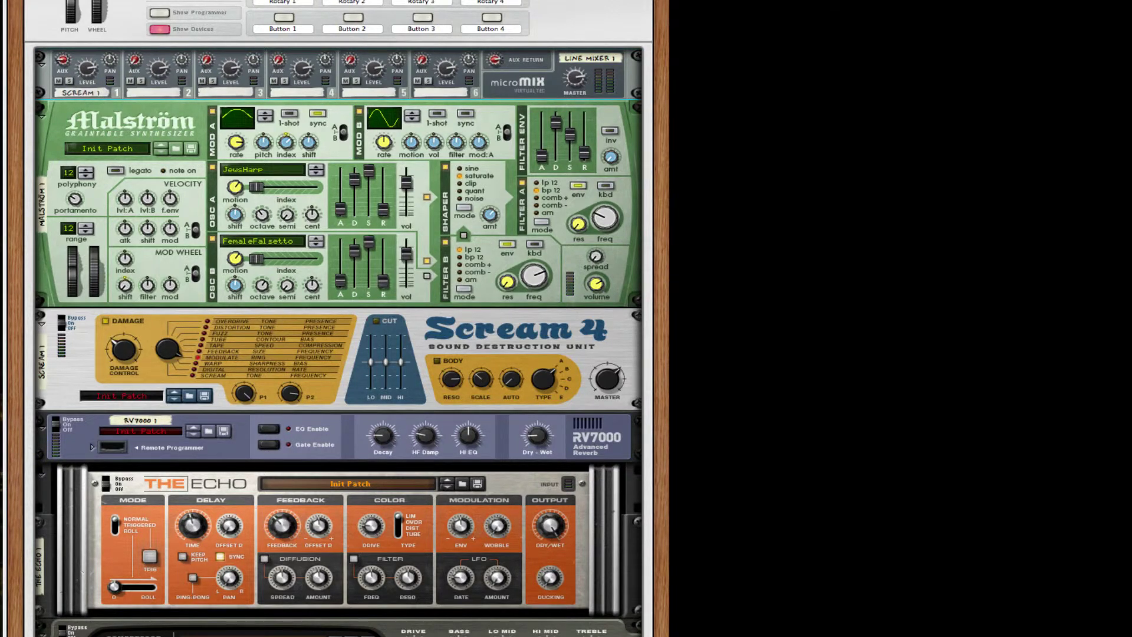
pyautogui.click(361, 397)
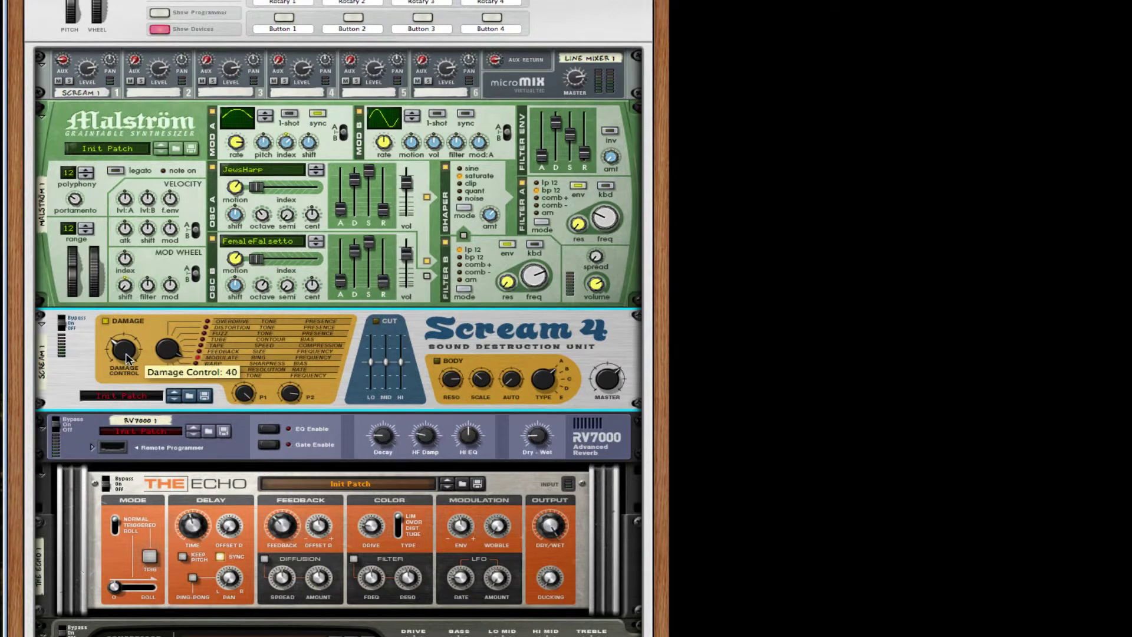
pyautogui.click(426, 303)
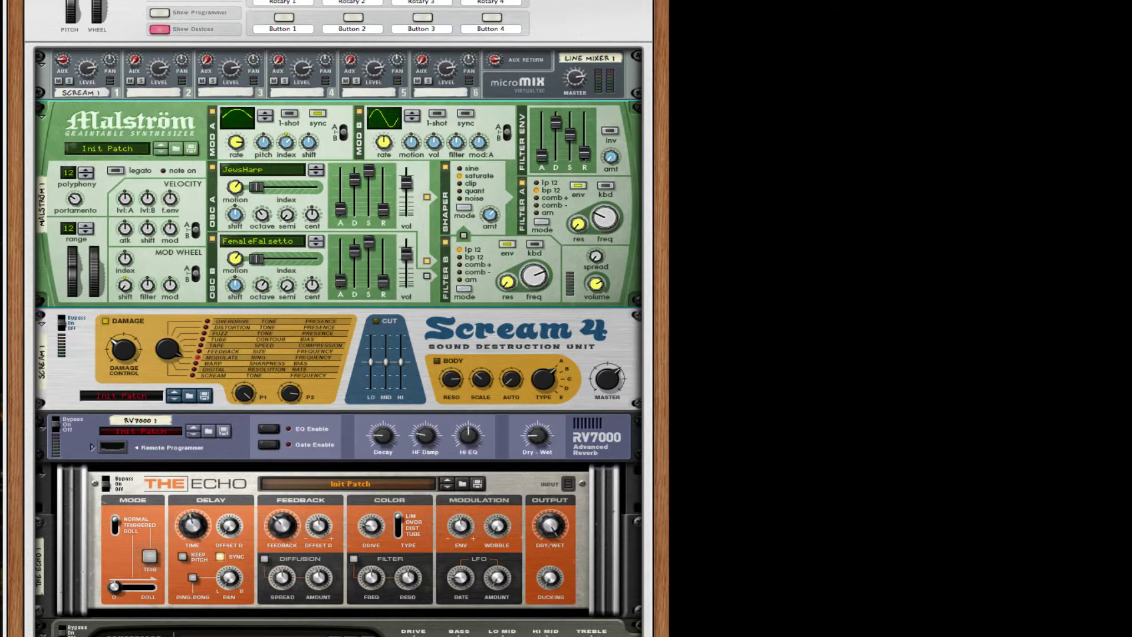
pyautogui.click(207, 288)
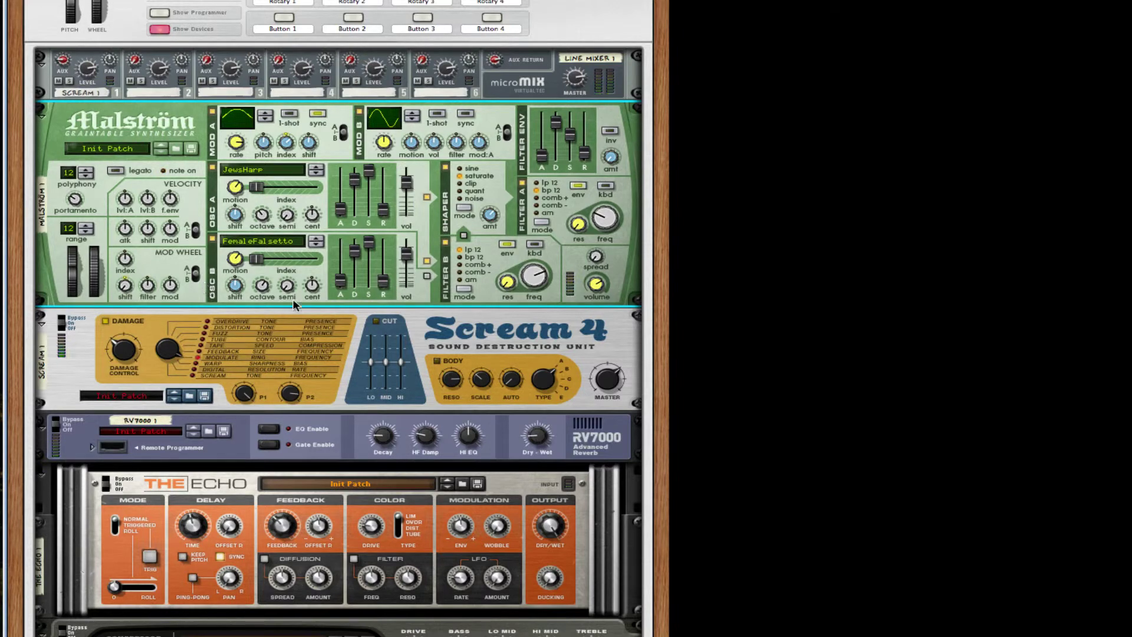
pyautogui.scroll(5, 324, 318)
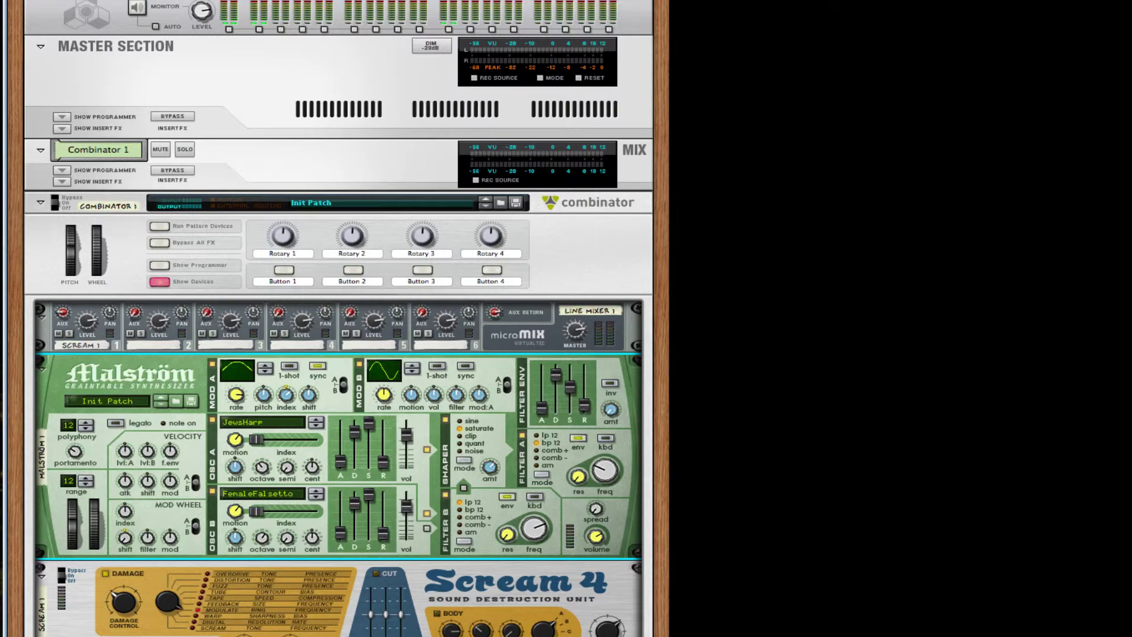
# Play the song and un-solo the Mouse Pad track so it sounds with the Kick Drum
pyautogui.moveTo(864, 634); pyautogui.dragTo(884, 370)
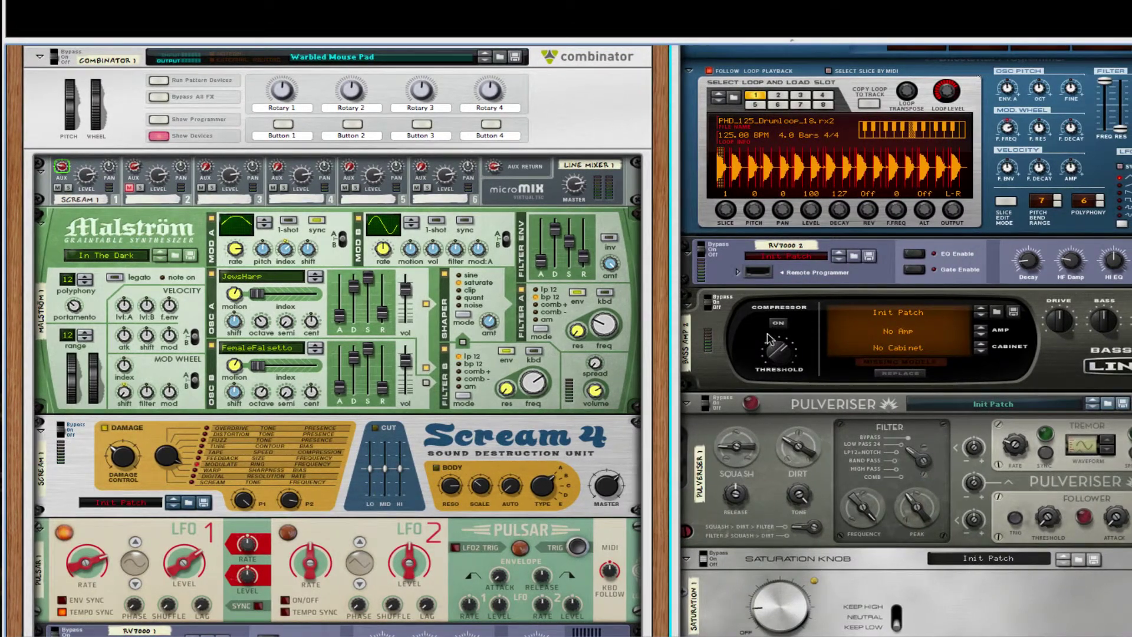
pyautogui.scroll(5, 664, 440)
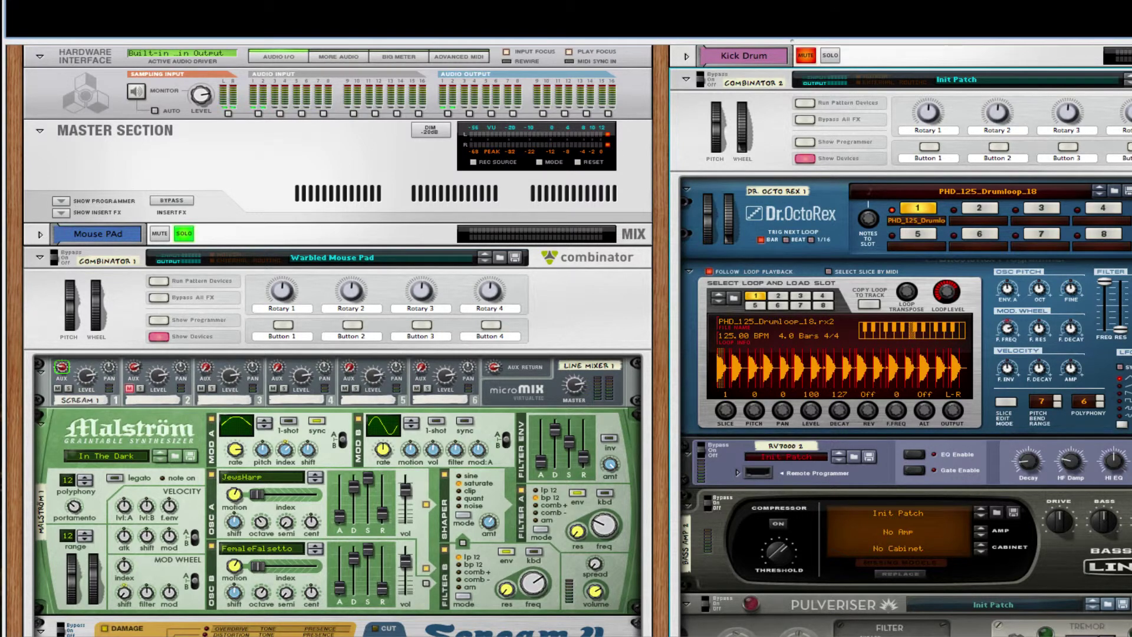
pyautogui.press('space')
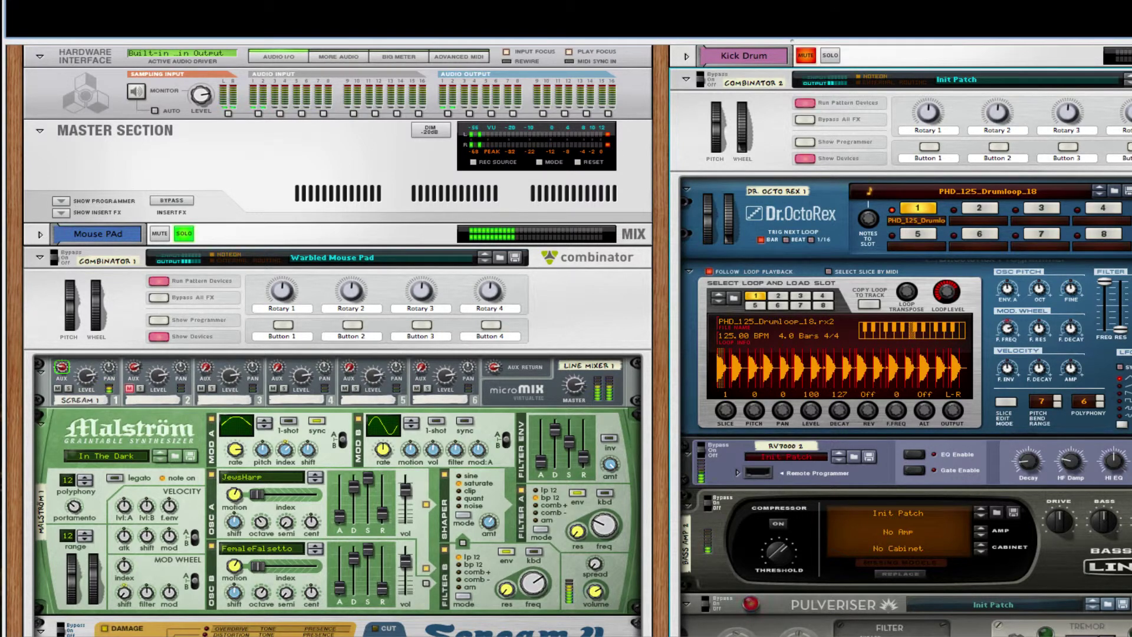
pyautogui.click(184, 235)
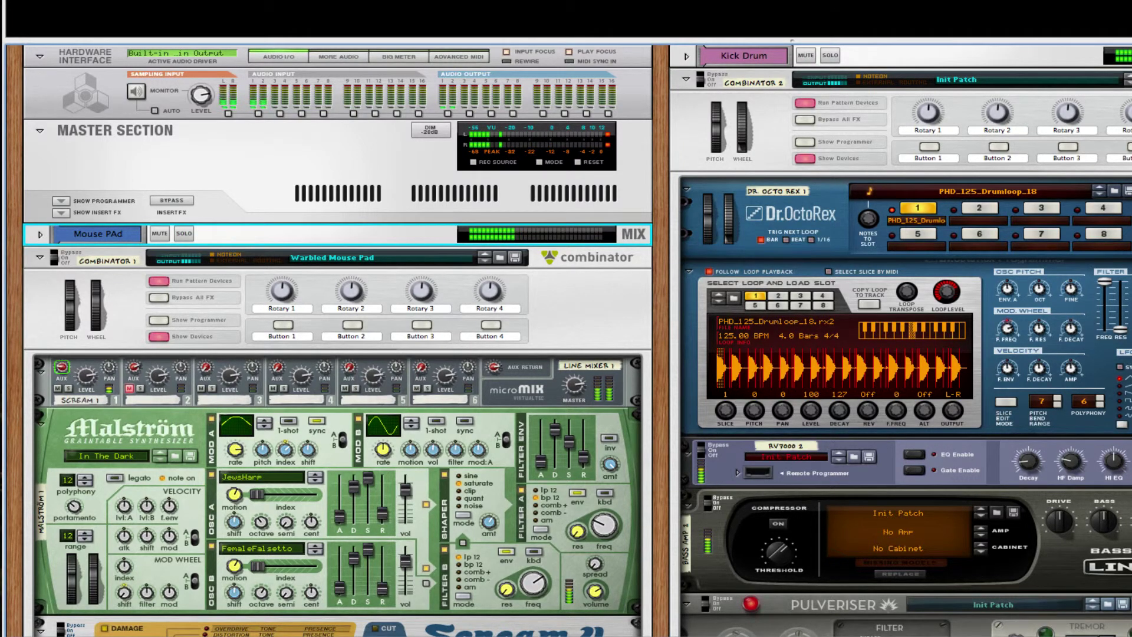